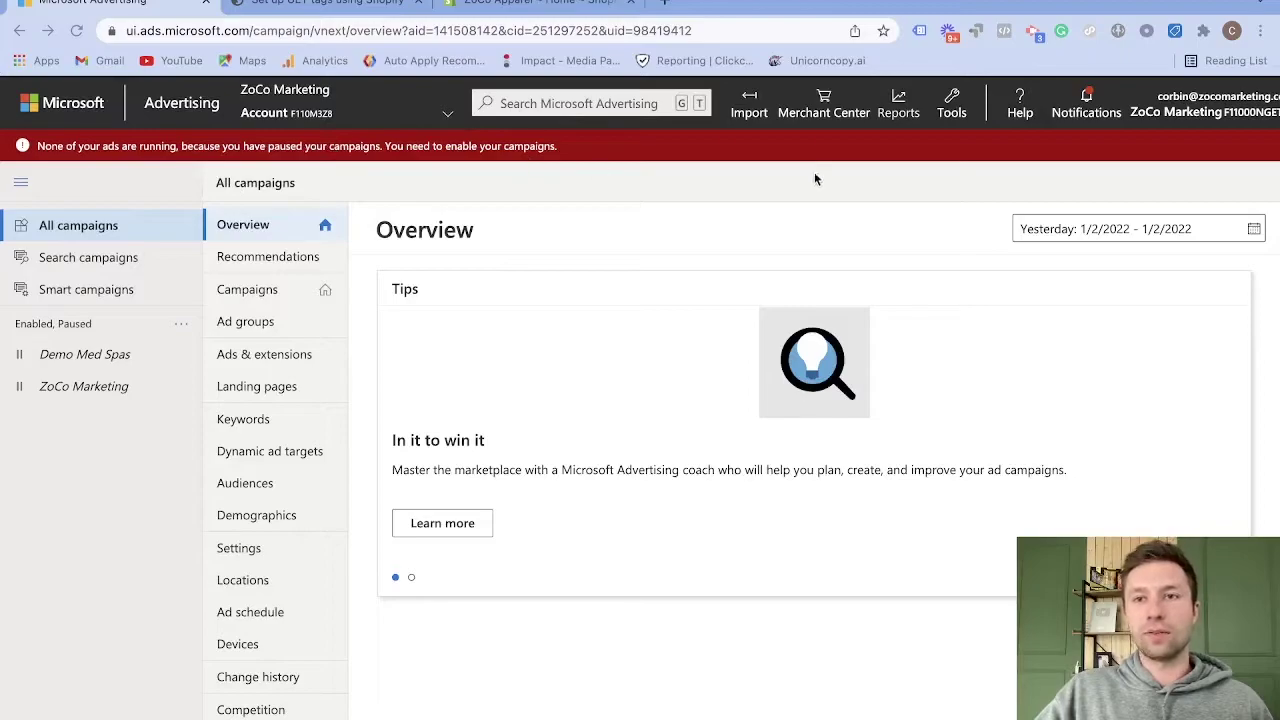
Go to the UET tag page via Tools > Conversion tracking and scroll the tag list
click(963, 110)
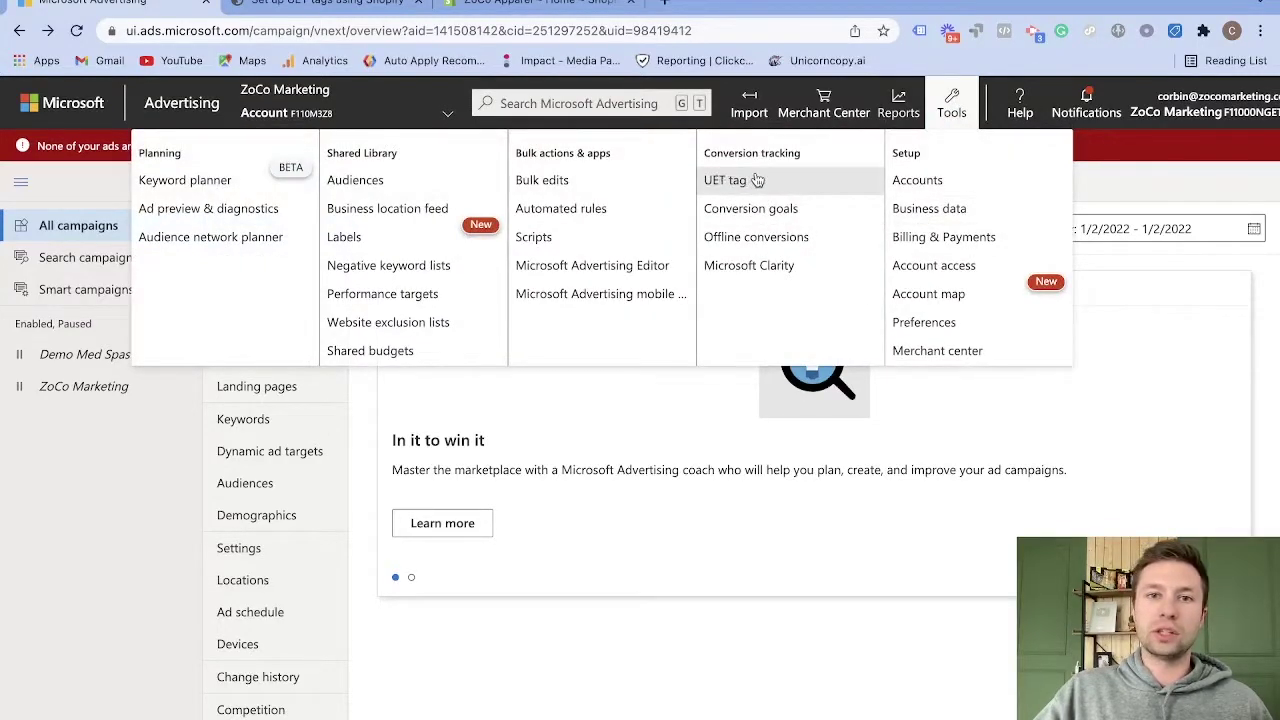
click(725, 186)
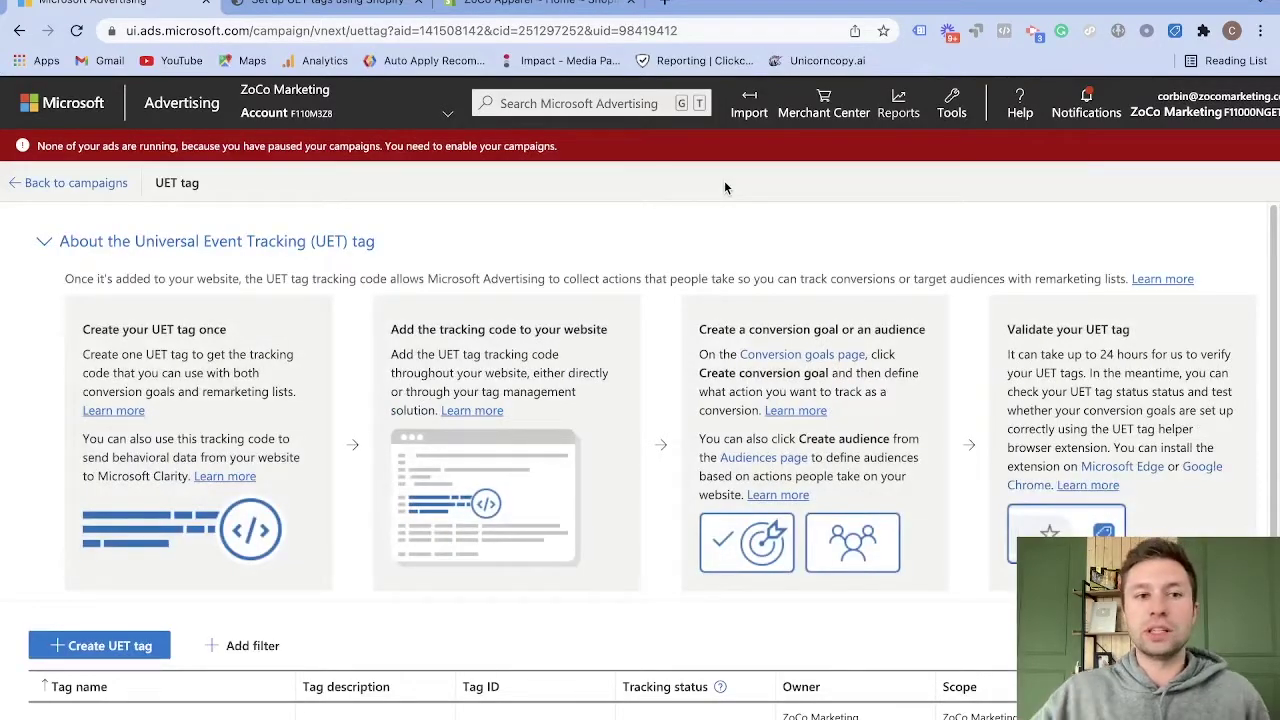
scroll(357, 294, down, 1)
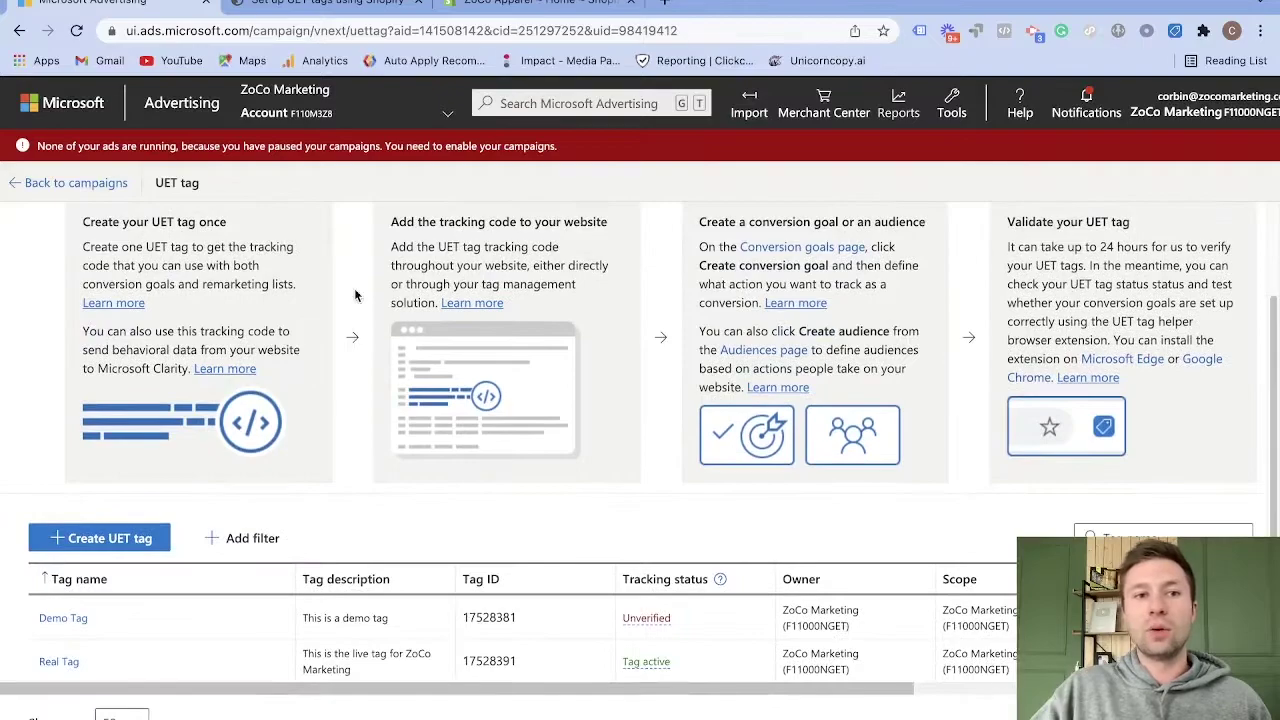
scroll(214, 251, up, 1)
scroll(443, 271, down, 1)
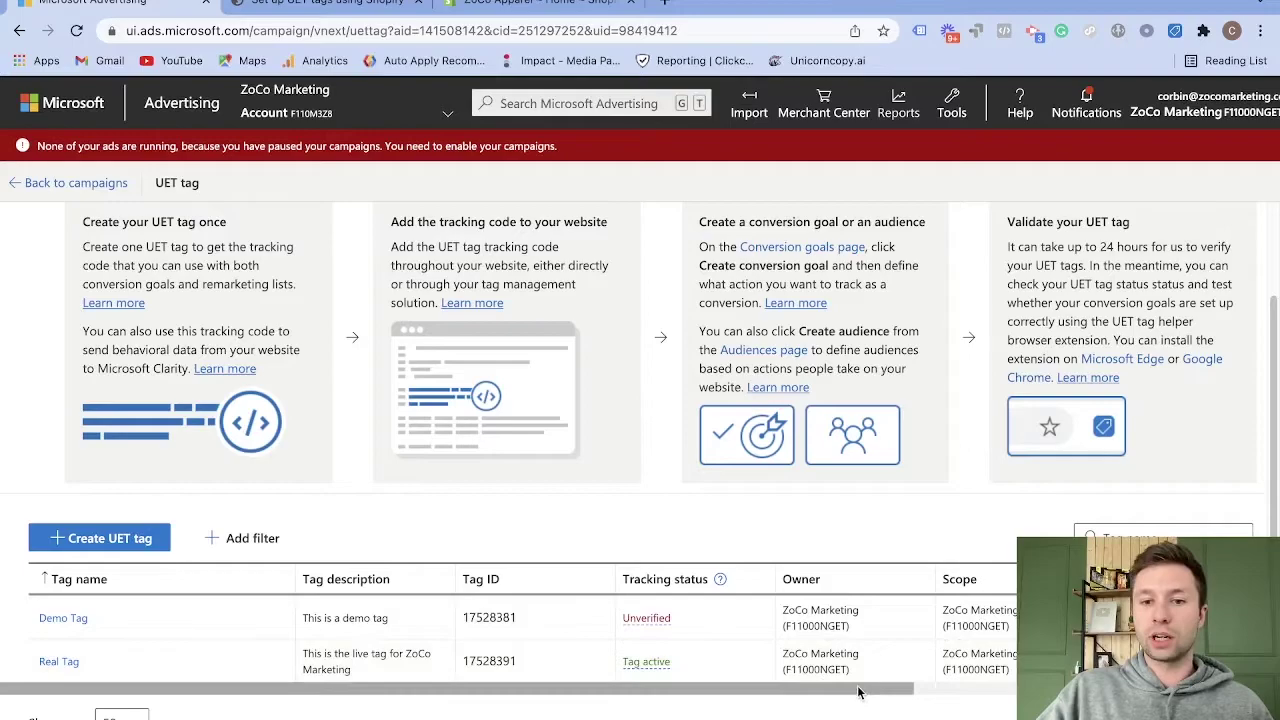
View Demo Tag's tracking code from the tag table, then close it
drag(908, 688, 1130, 688)
click(1100, 617)
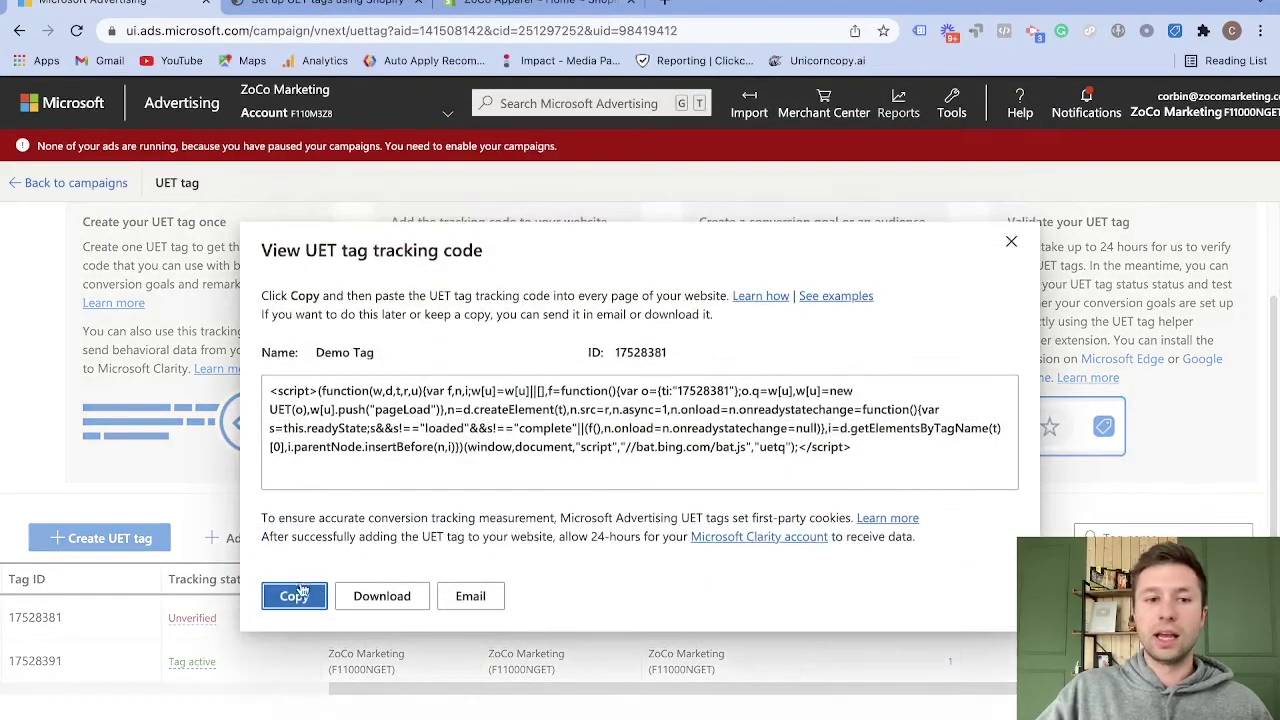
click(1012, 245)
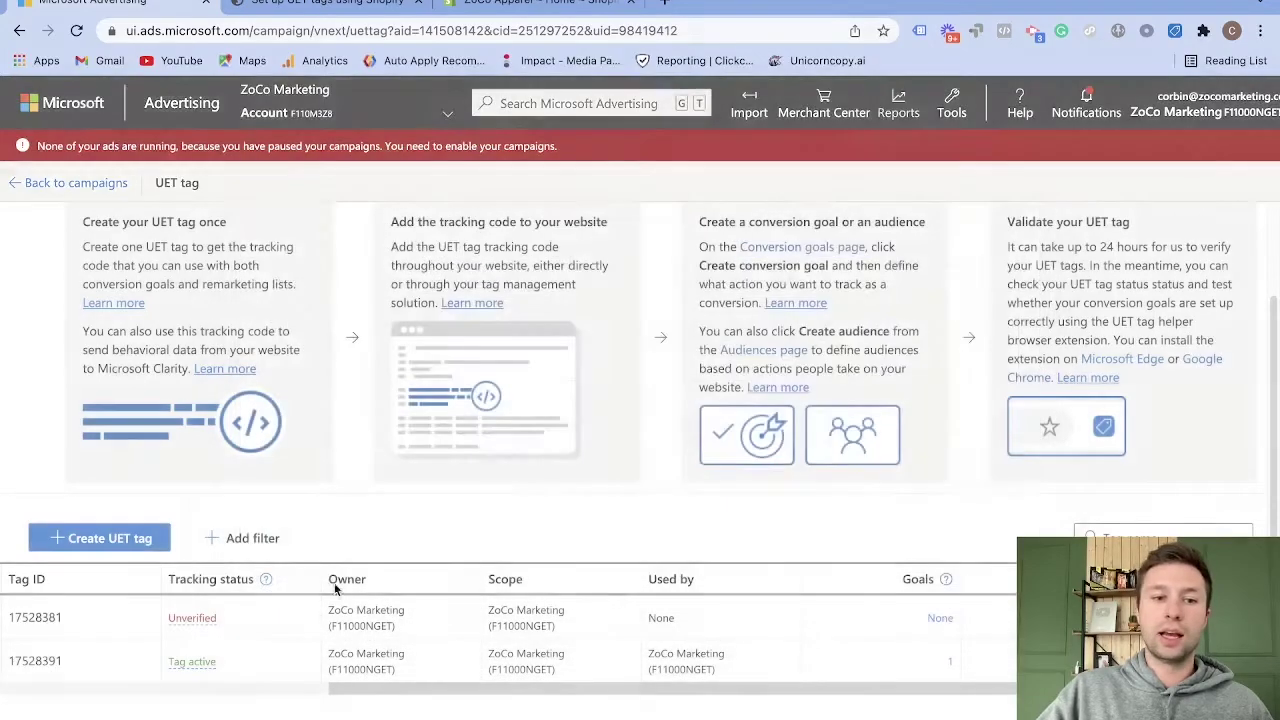
drag(500, 688, 188, 706)
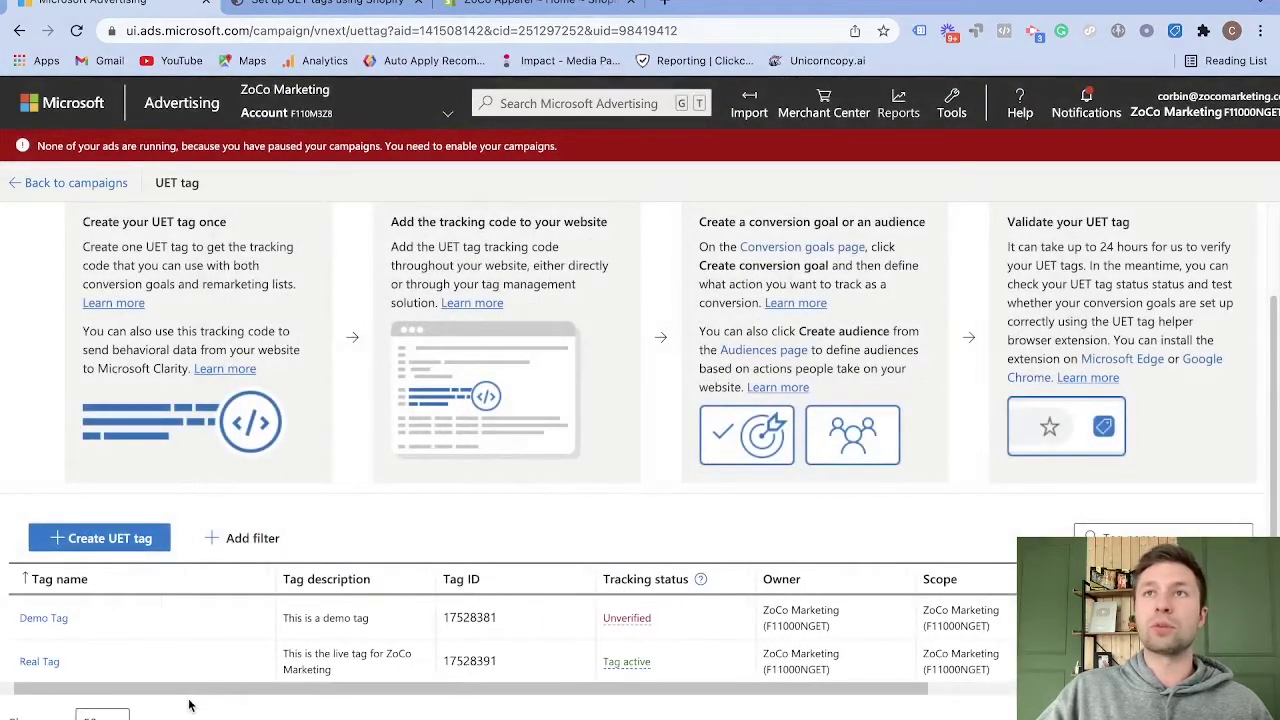
Create and save a UET tag named 'Shopify Store Test', then select its full tracking code
click(112, 547)
click(194, 345)
text(A)
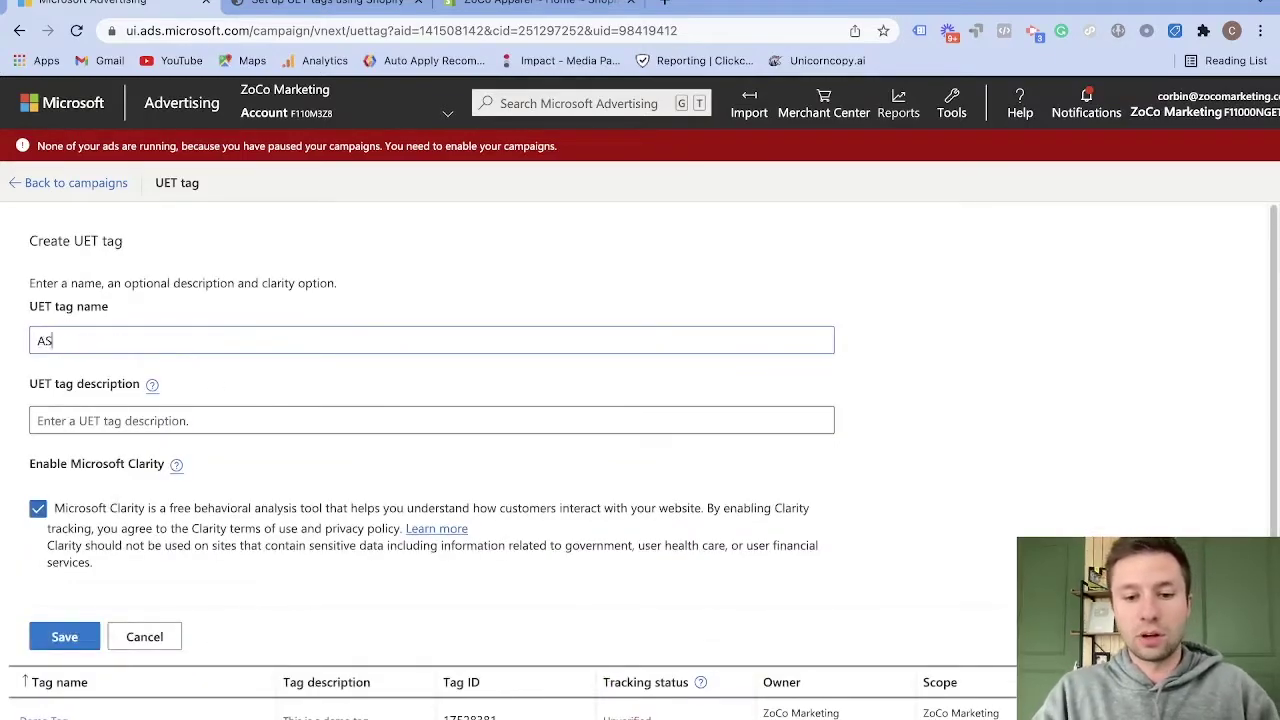
key(BackSpace)
text(Shopif)
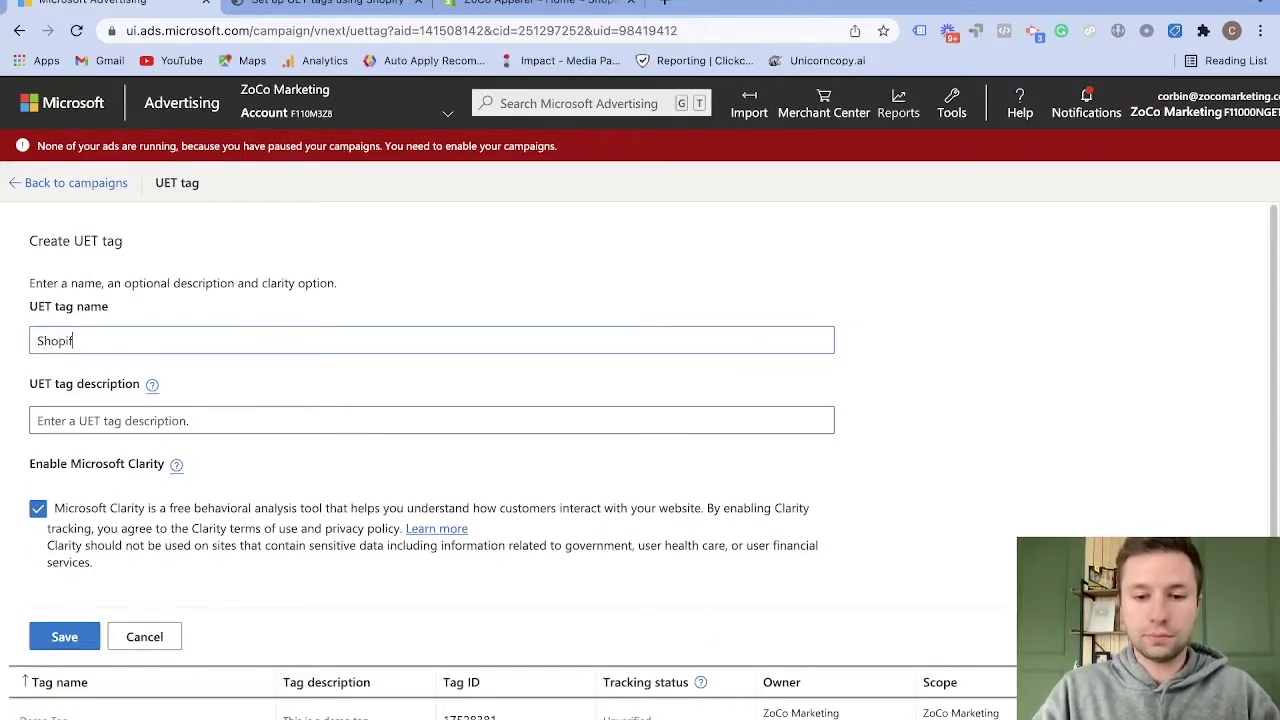
text(y S)
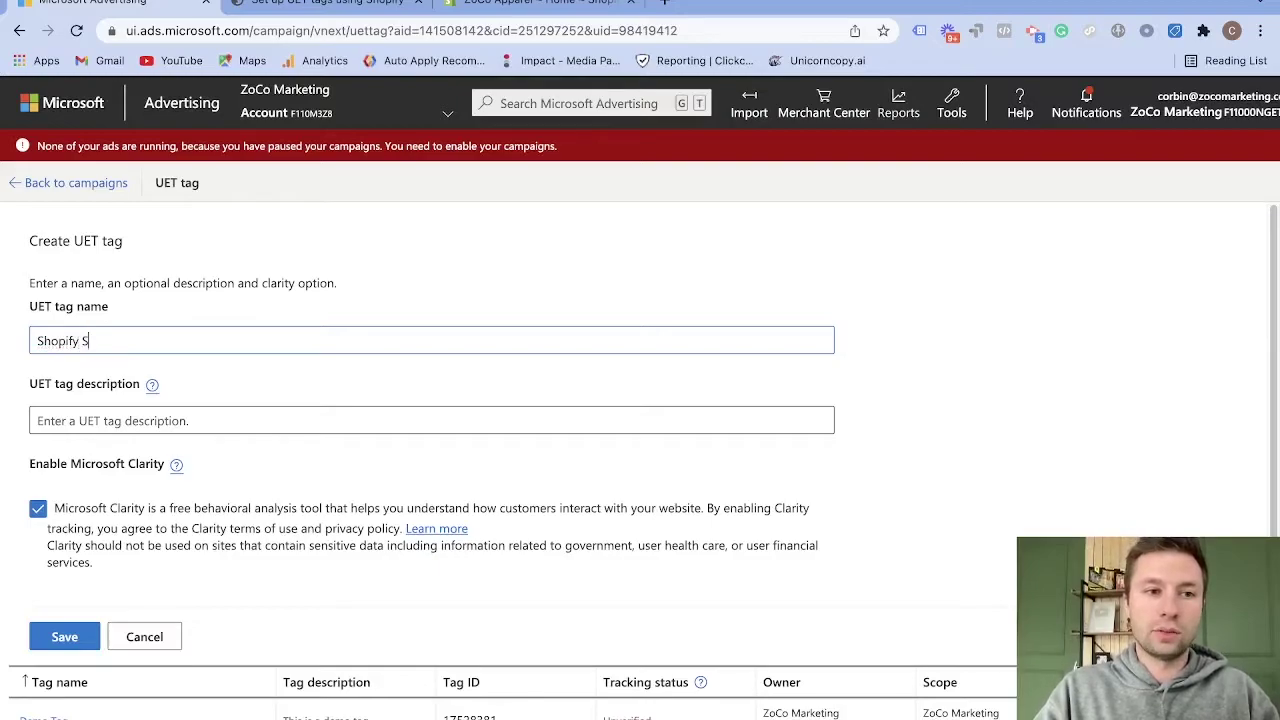
text(tore Test)
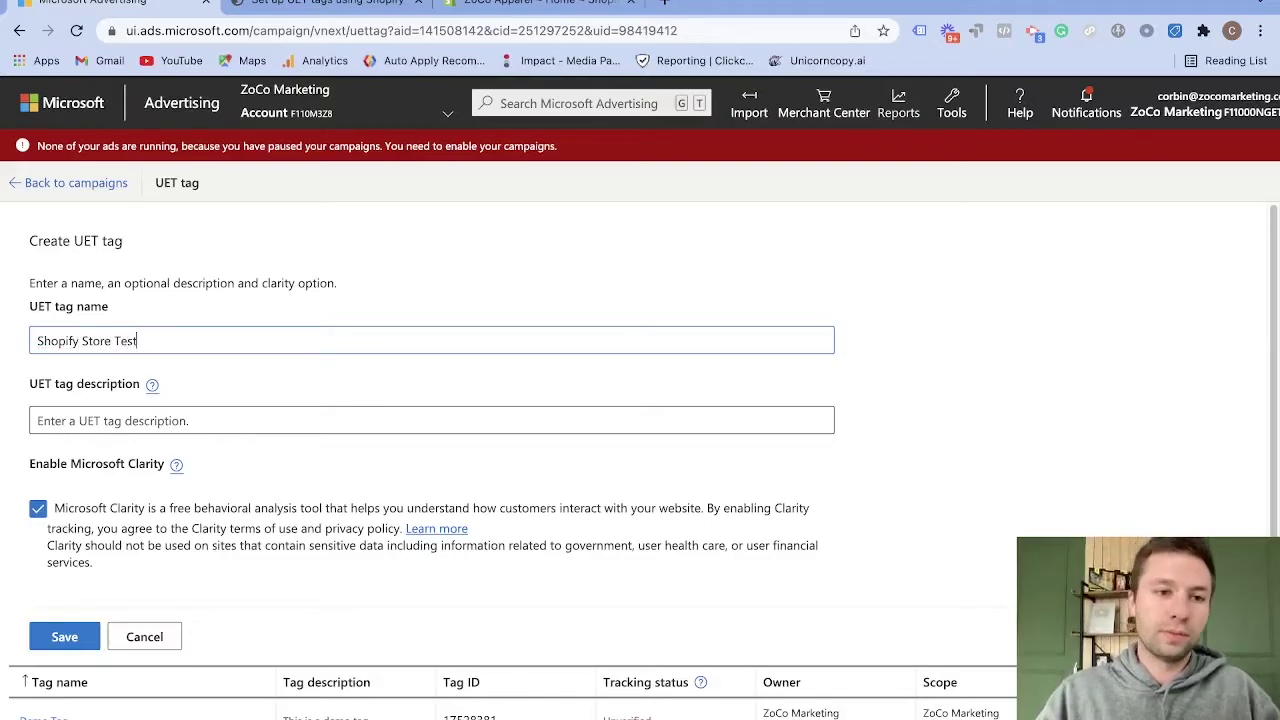
scroll(145, 430, down, 1)
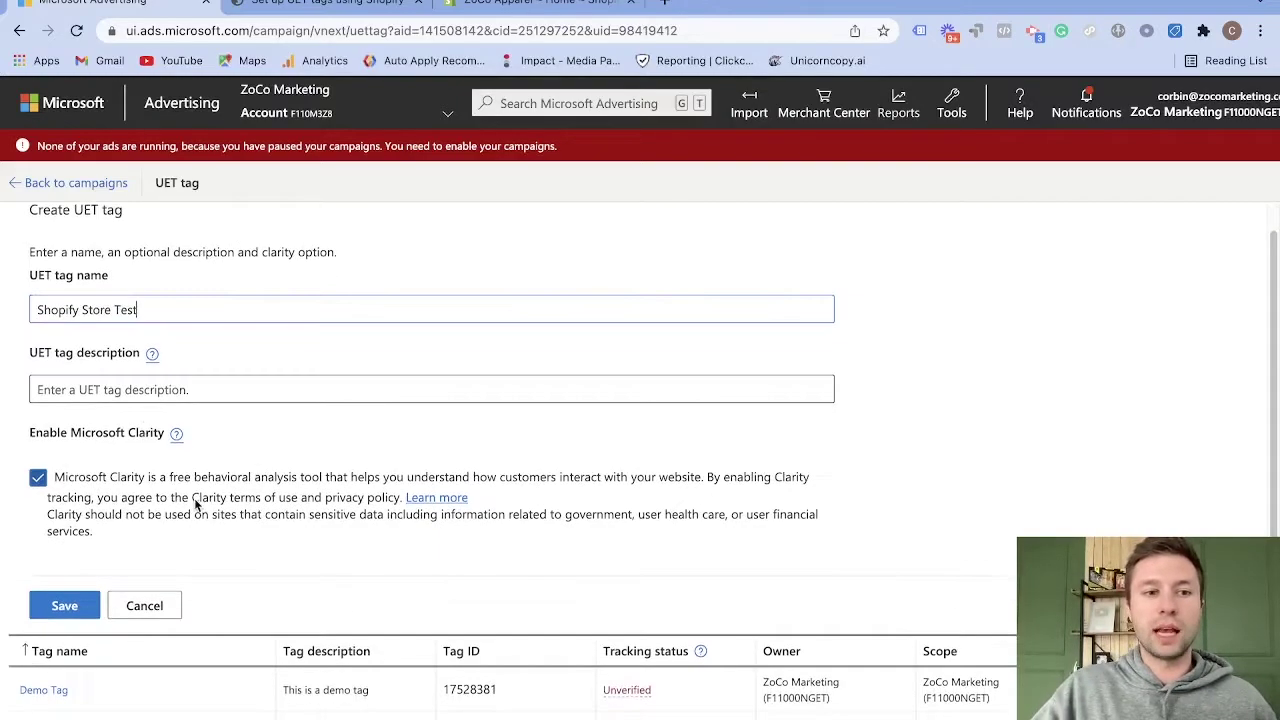
click(64, 607)
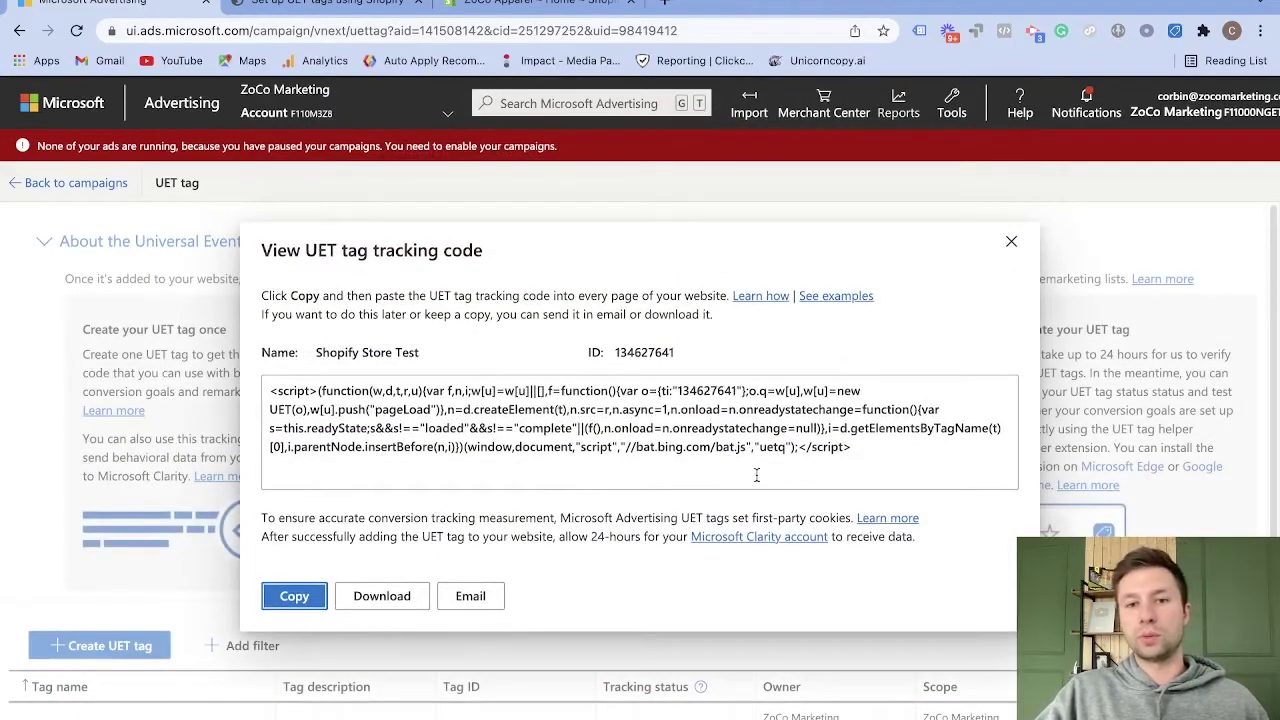
drag(852, 456, 268, 391)
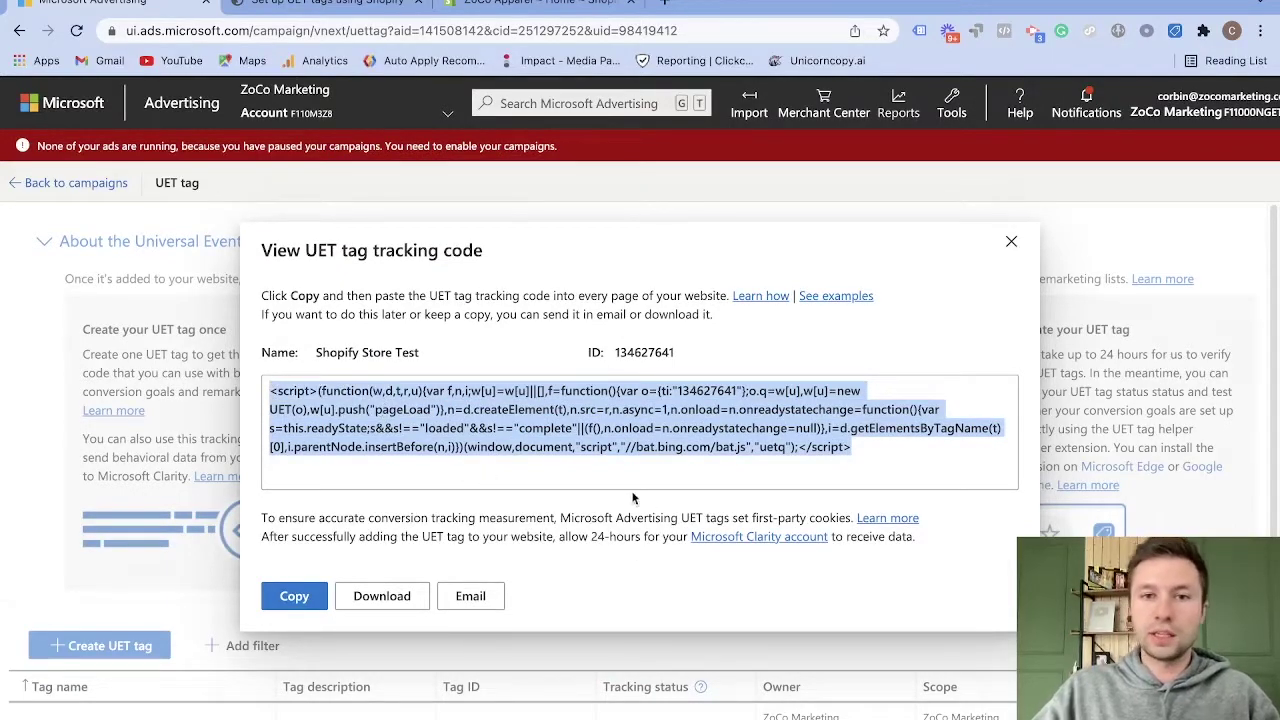
In Shopify admin, open theme.liquid in the live Simple theme's code editor
click(502, 8)
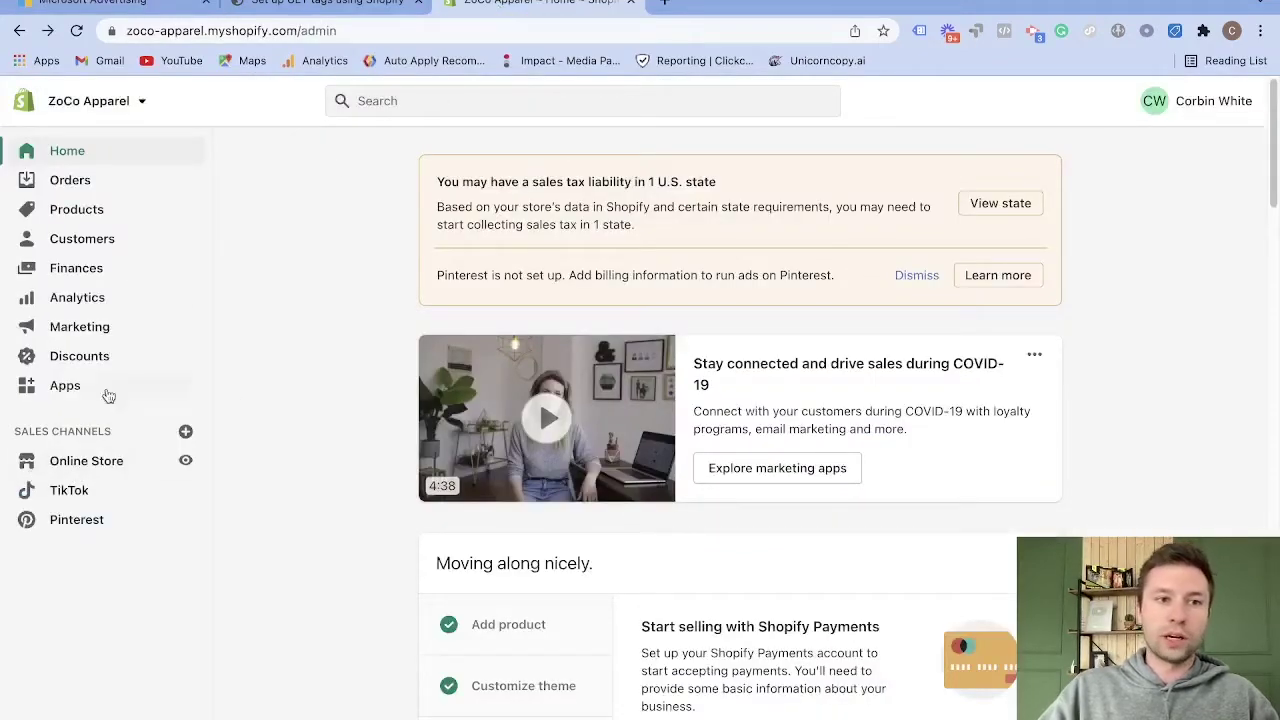
click(80, 472)
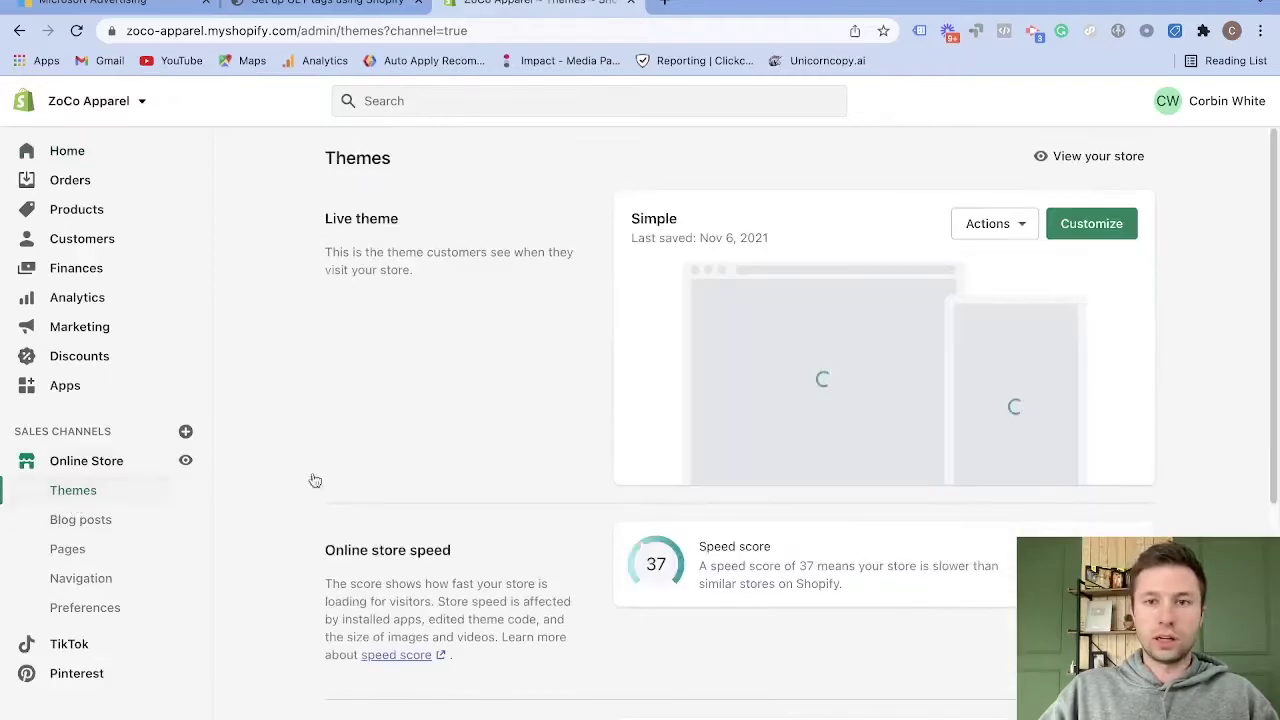
click(1020, 238)
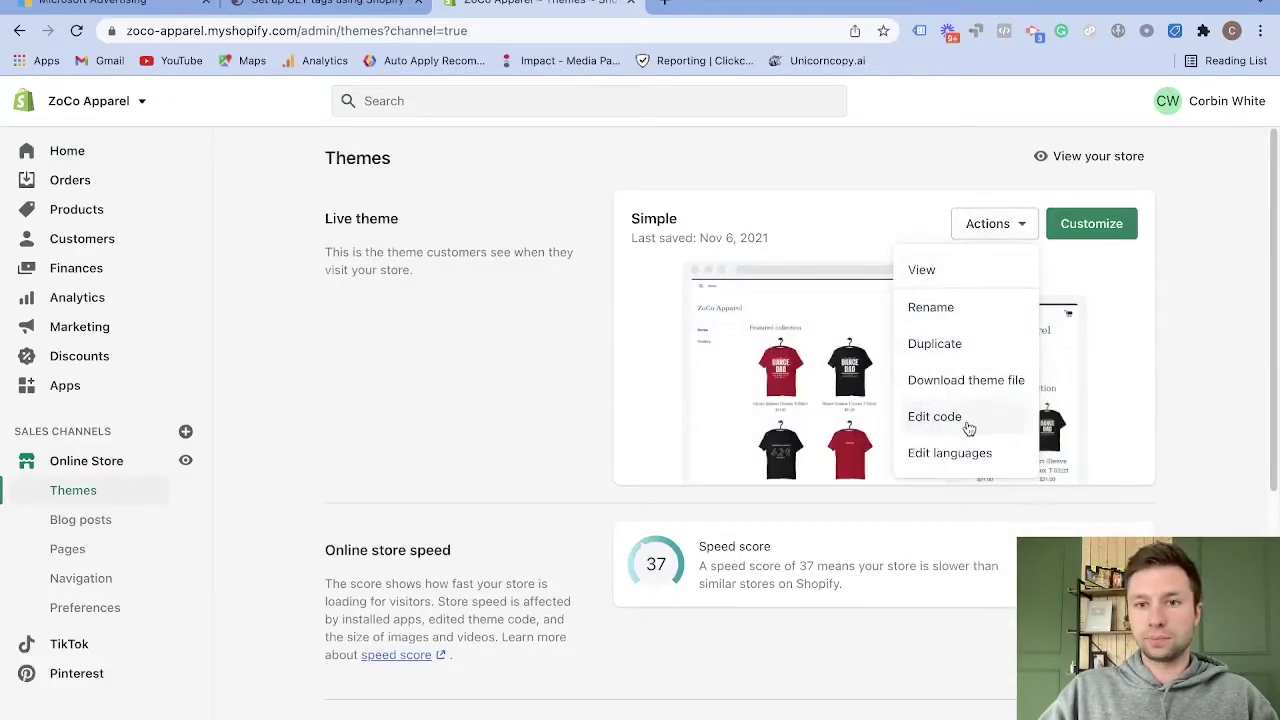
click(933, 418)
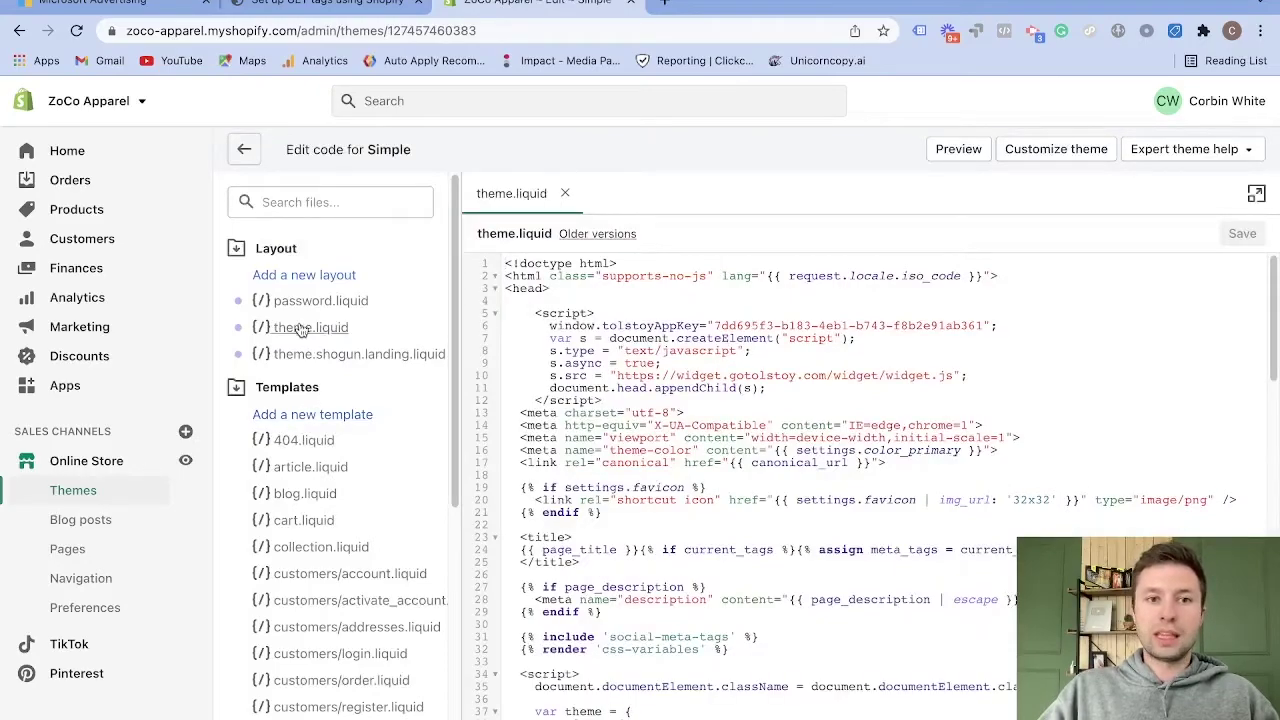
click(300, 330)
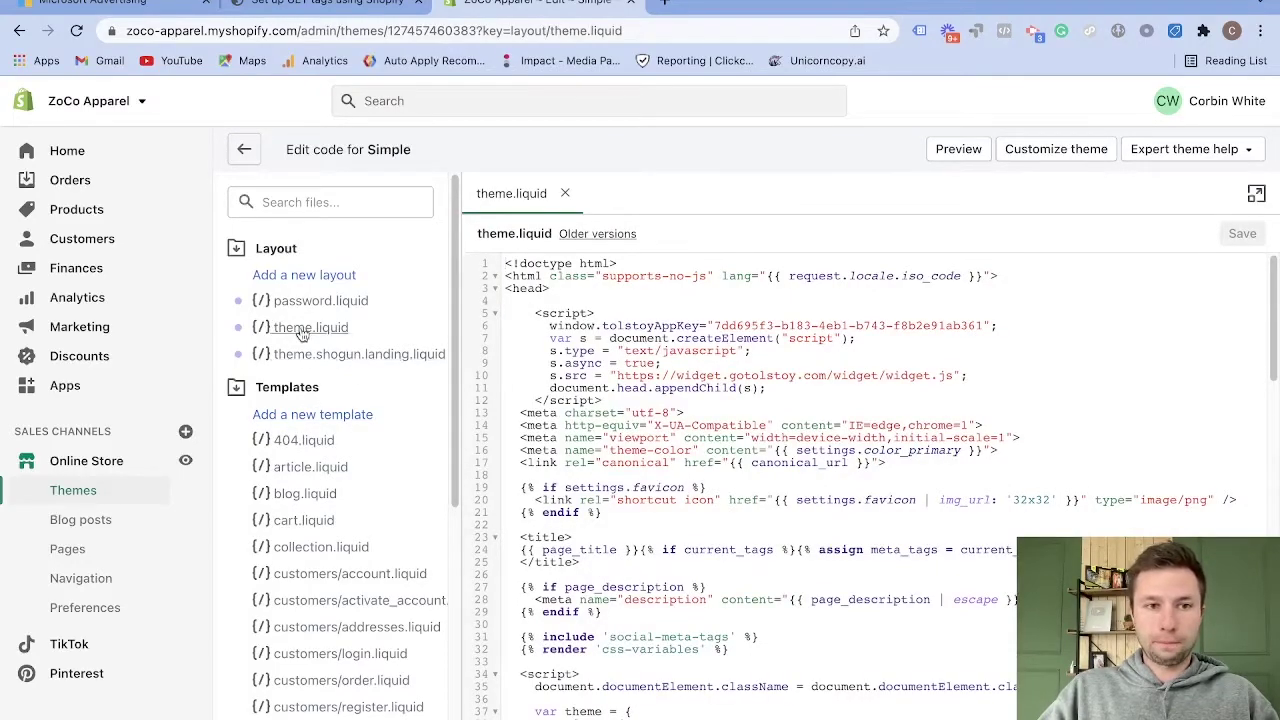
scroll(640, 345, down, 5)
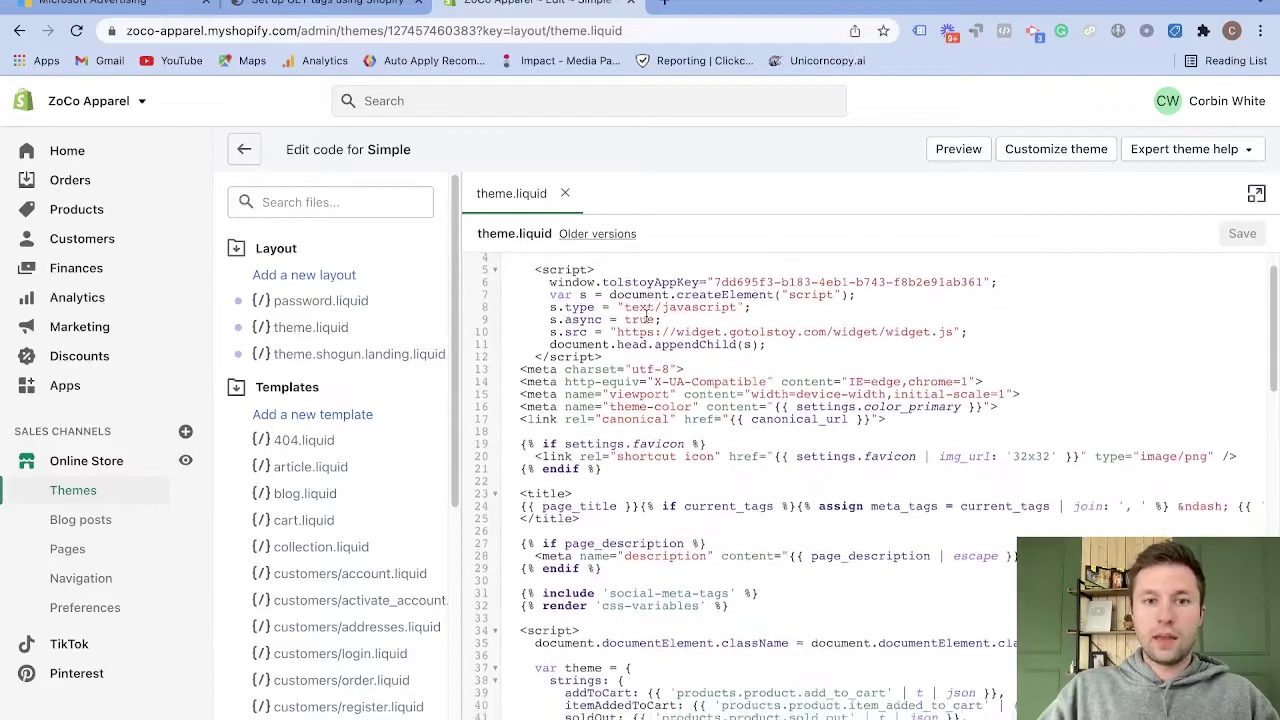
scroll(640, 346, down, 10)
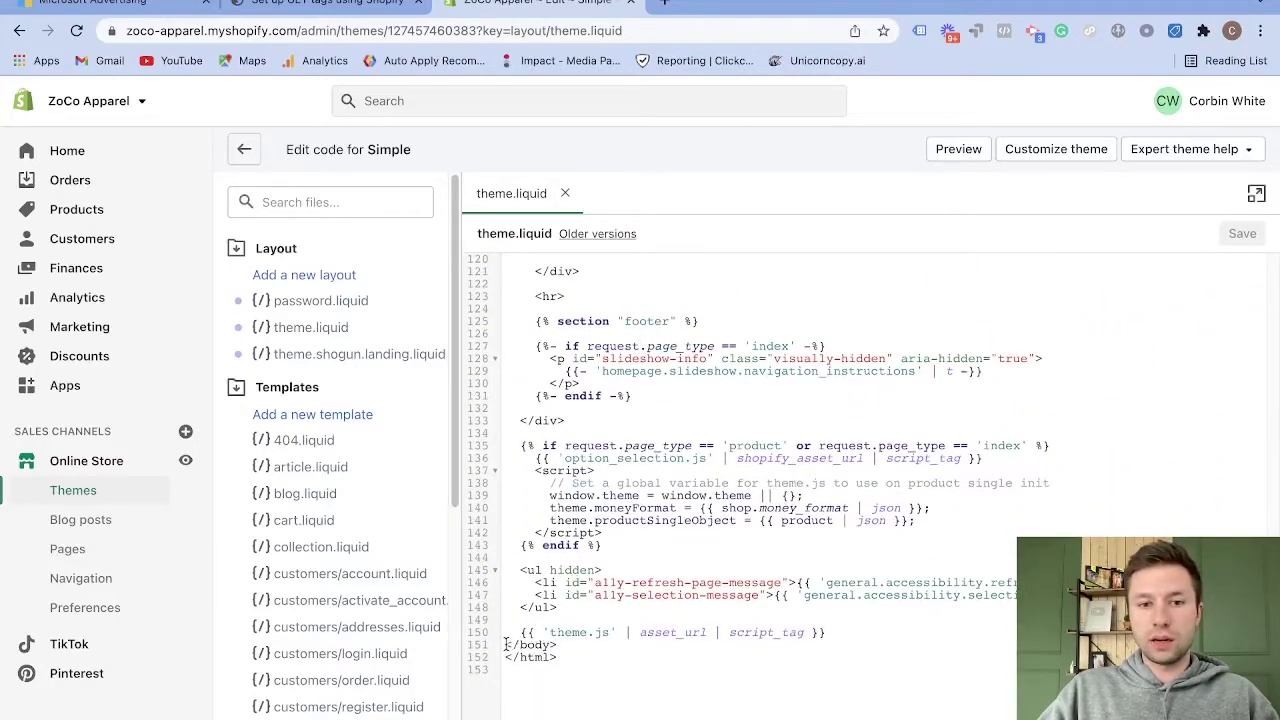
Add two blank lines just before the closing </body> tag on line 151
drag(505, 645, 563, 645)
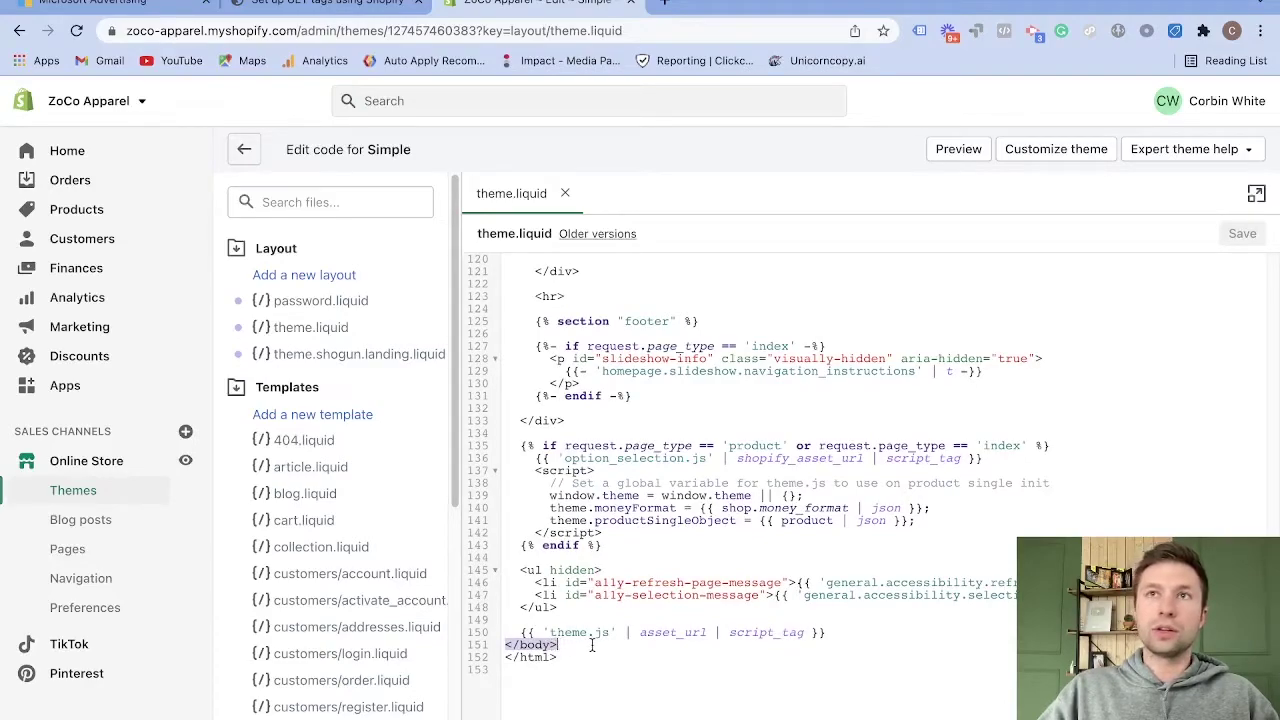
click(834, 632)
click(508, 645)
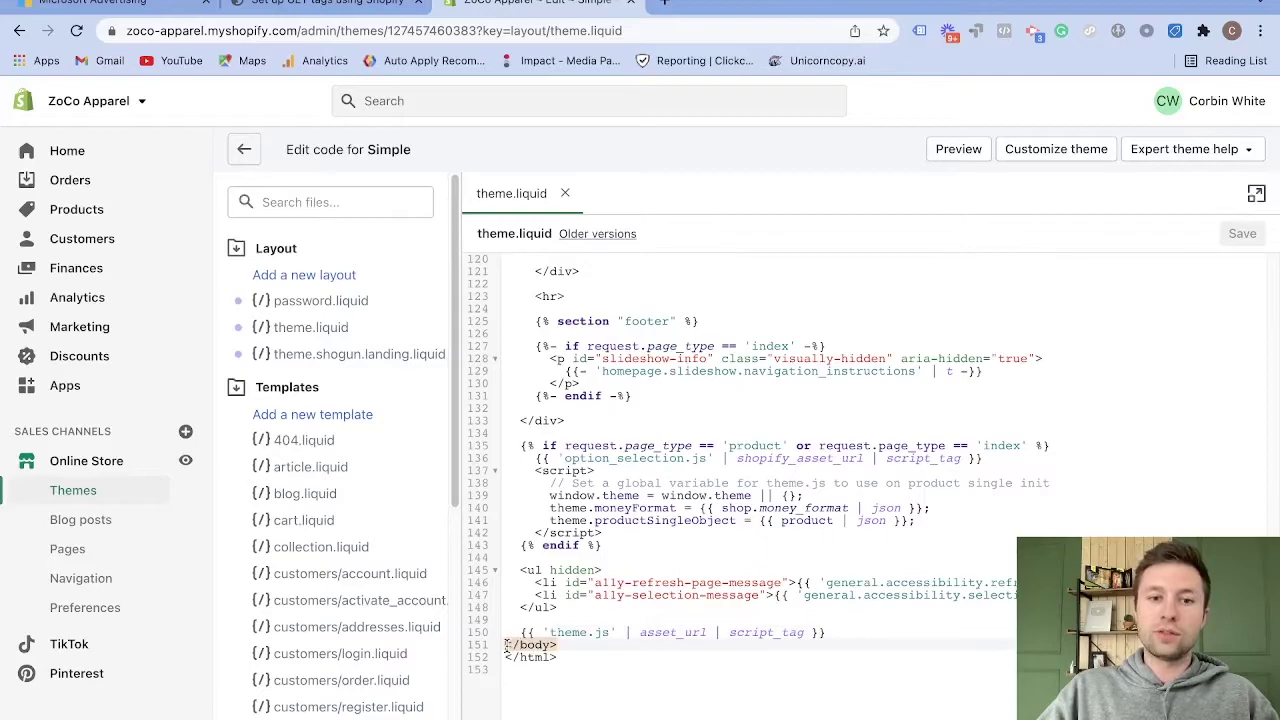
drag(508, 645, 570, 646)
click(517, 650)
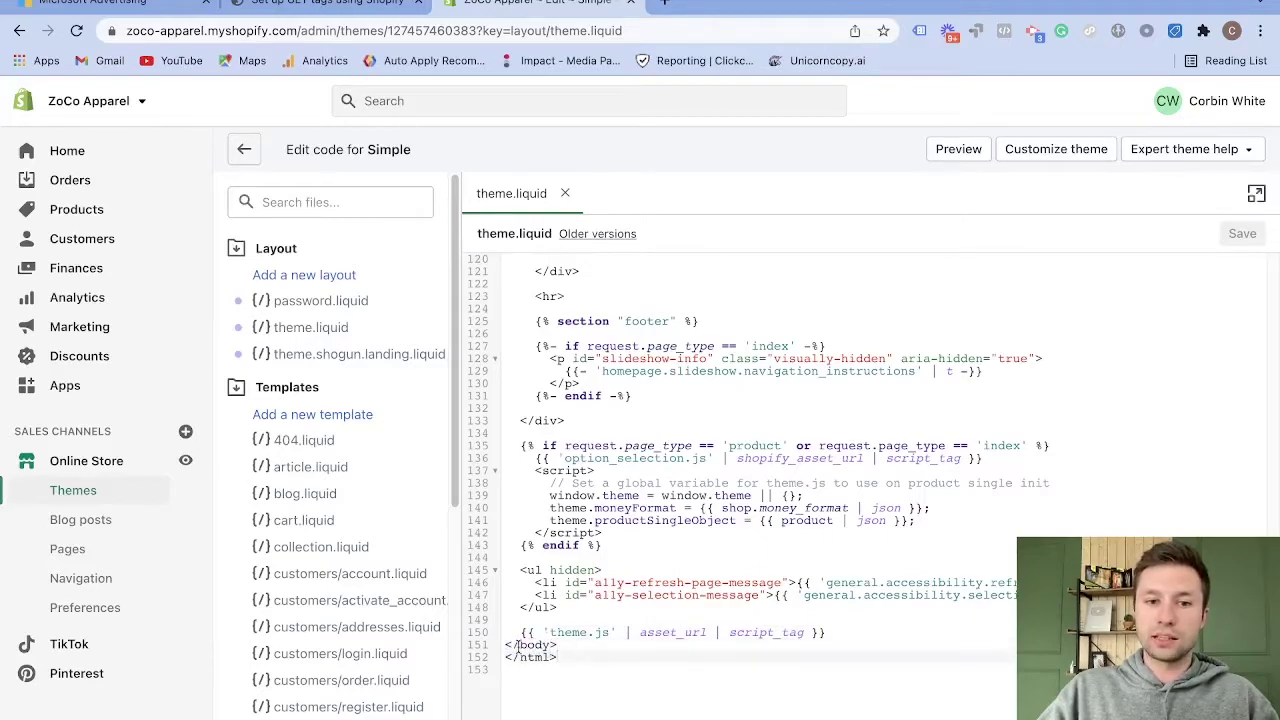
double_click(517, 645)
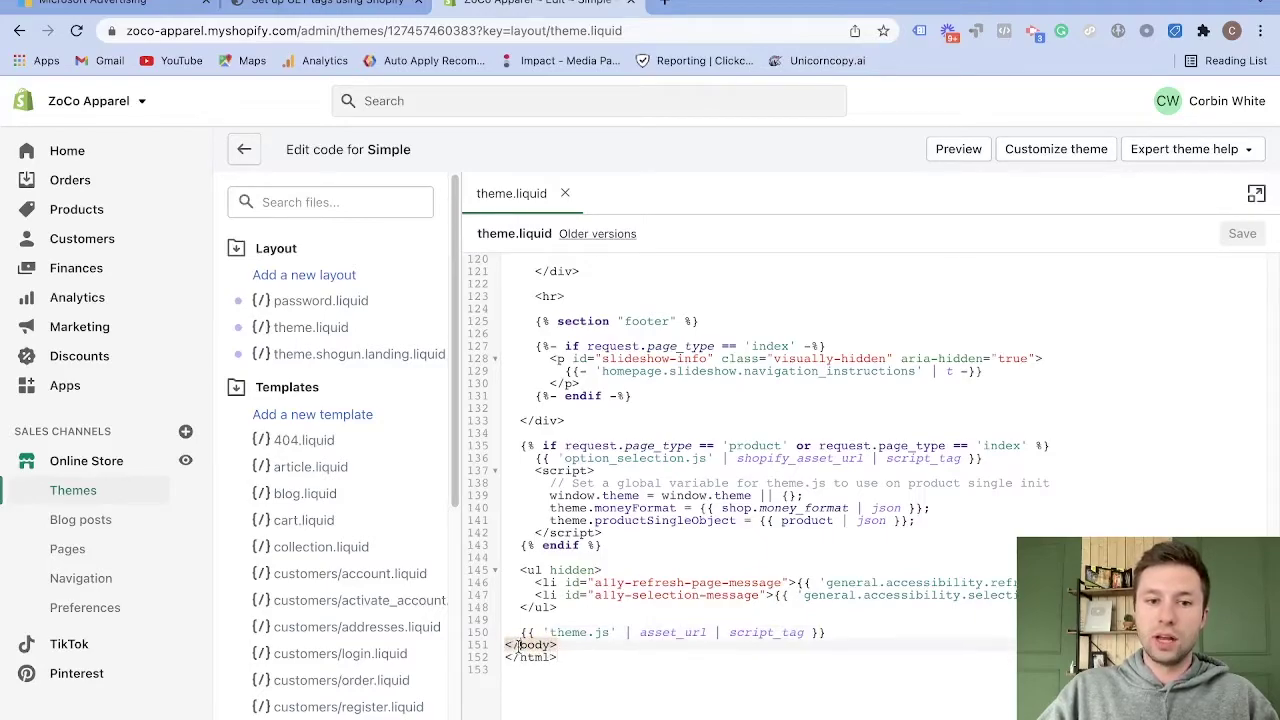
click(867, 632)
key(Return)
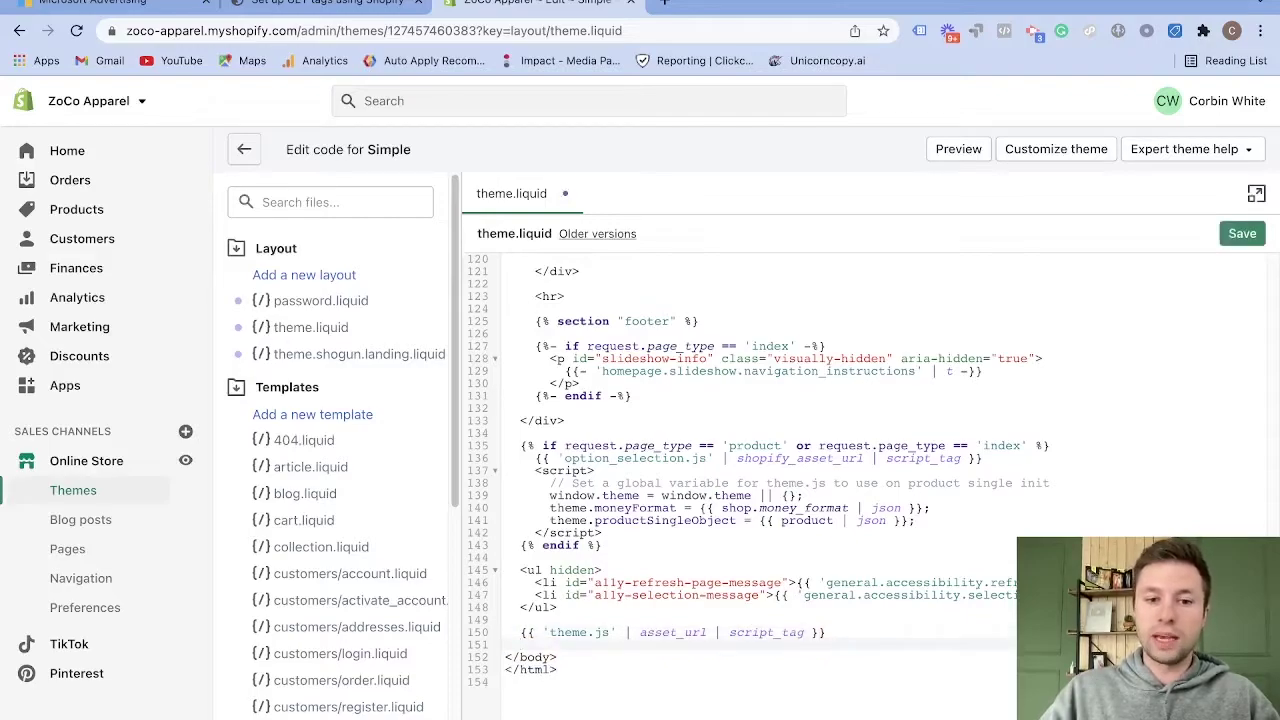
key(Return)
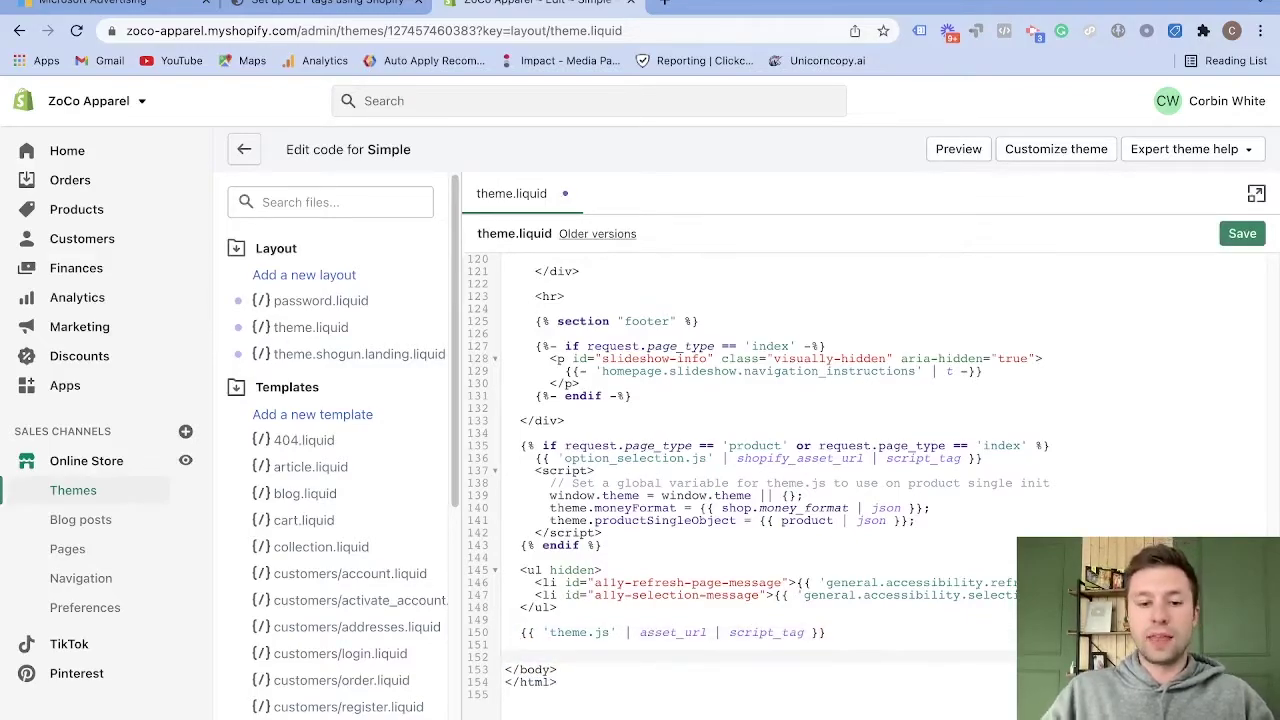
Paste the UET tracking script onto the new line before </body>
key(ctrl+v)
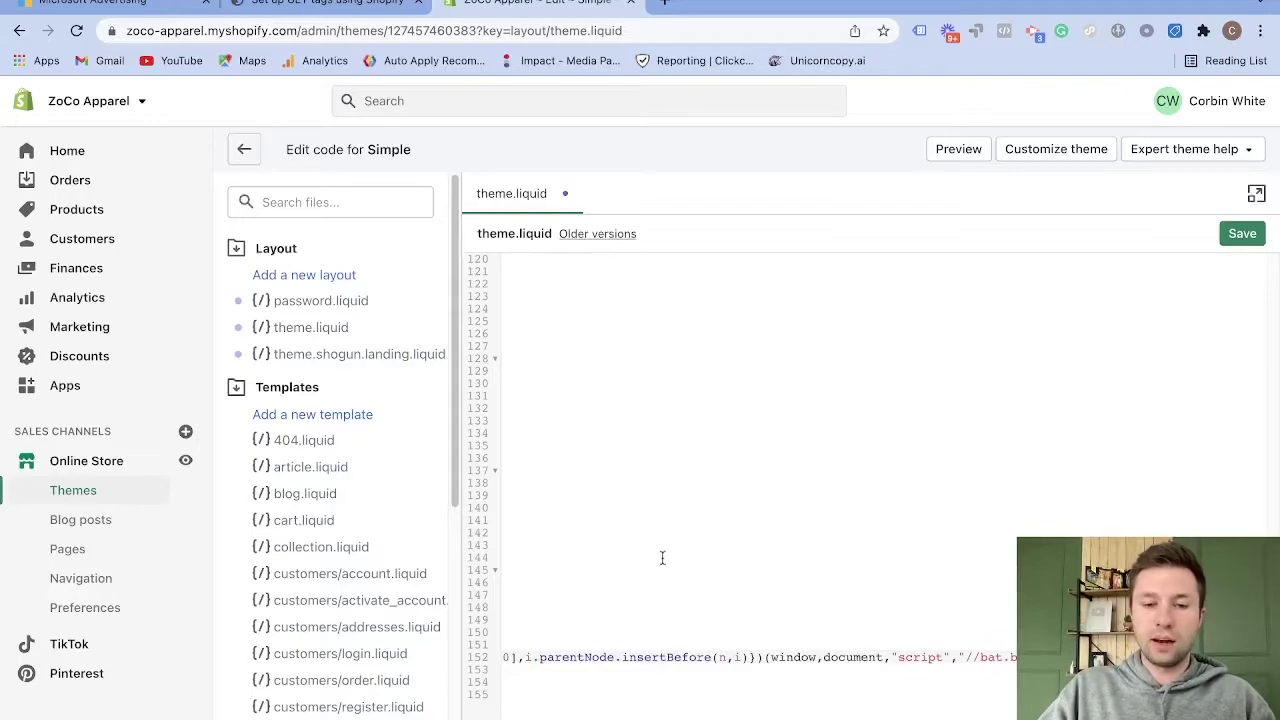
scroll(852, 654, left, 5)
scroll(852, 654, down, 1)
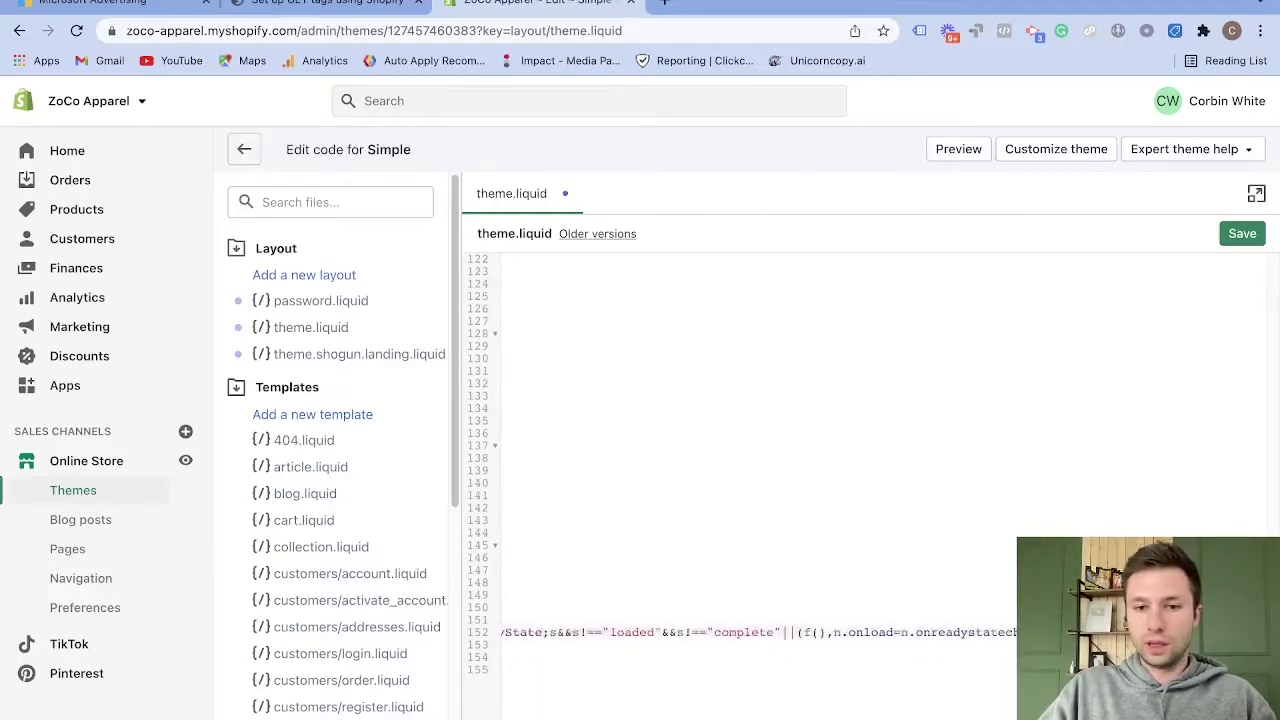
scroll(852, 654, left, 5)
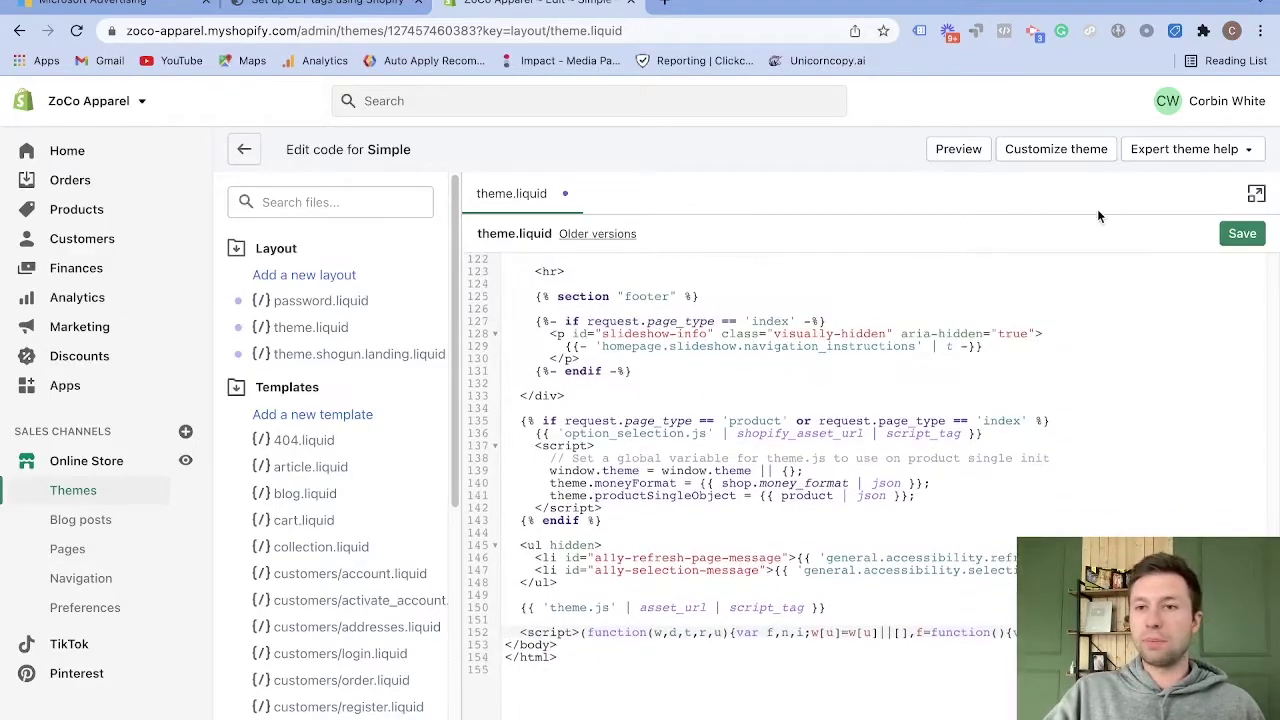
Save the theme.liquid edits and browse the Store details settings page
click(1244, 237)
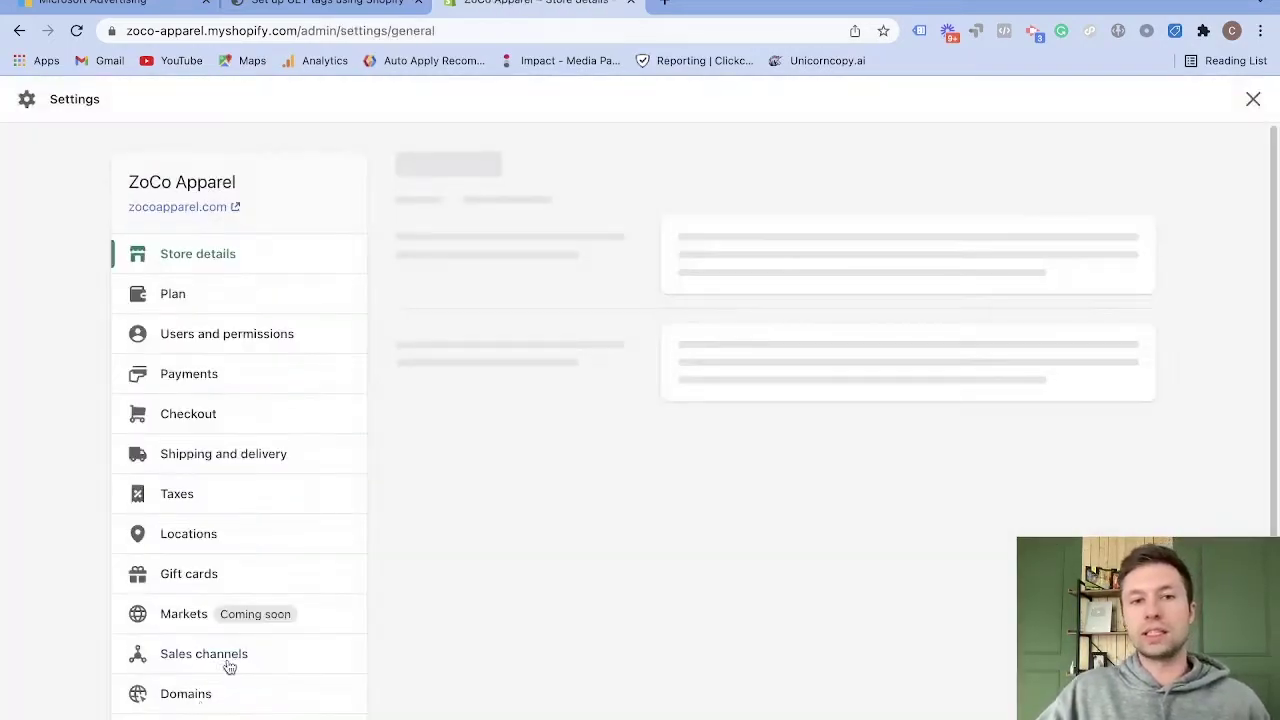
scroll(481, 359, down, 6)
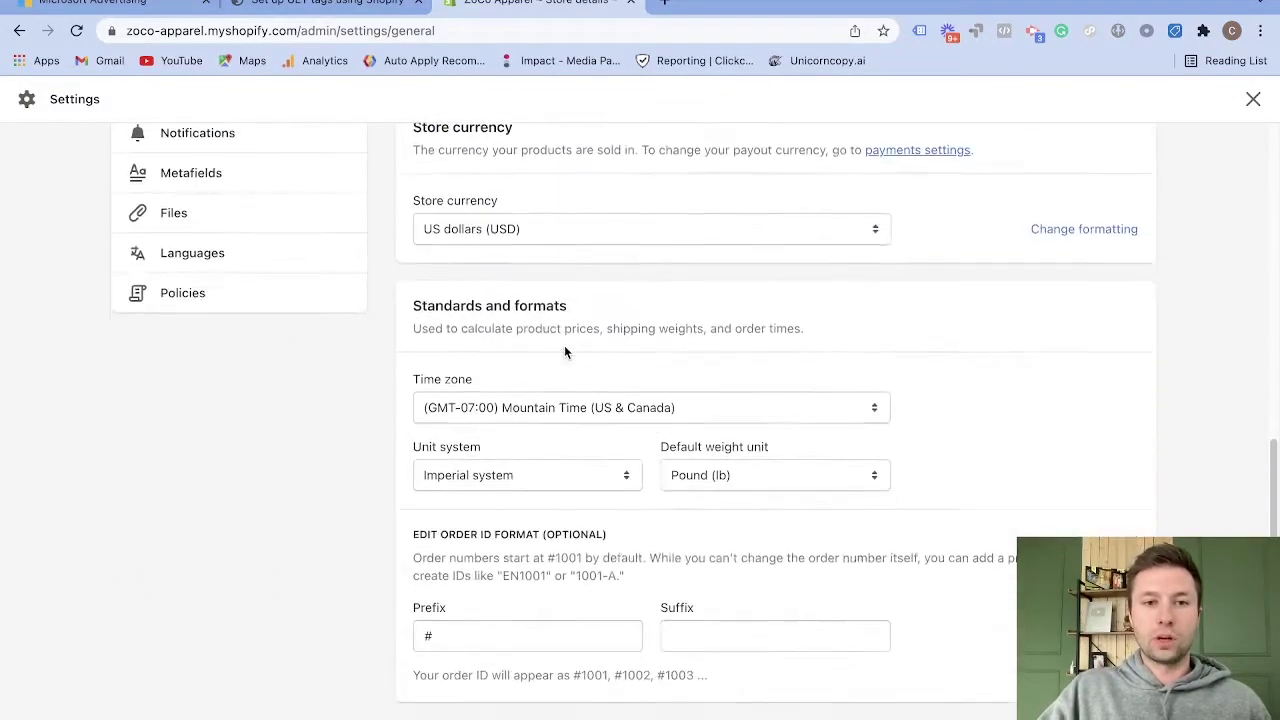
Paste the UET base tag into Checkout's Additional scripts Order status page box
scroll(564, 346, up, 5)
scroll(465, 388, up, 1)
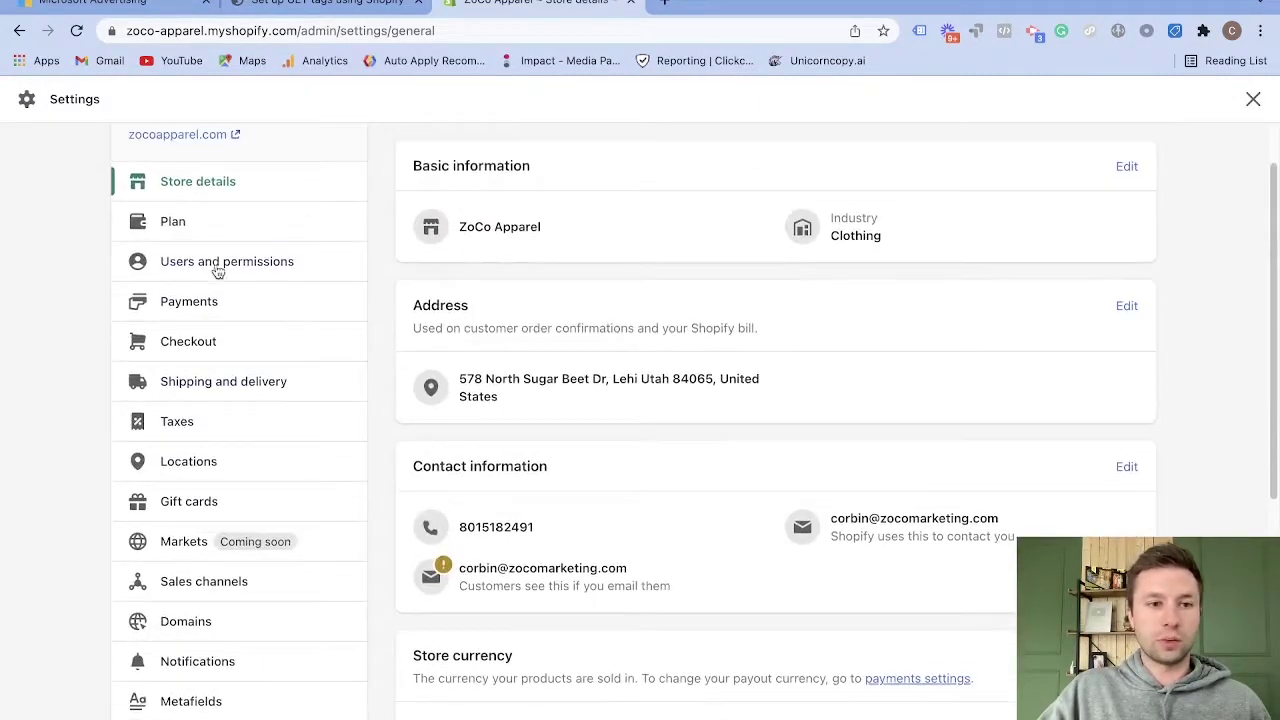
click(189, 340)
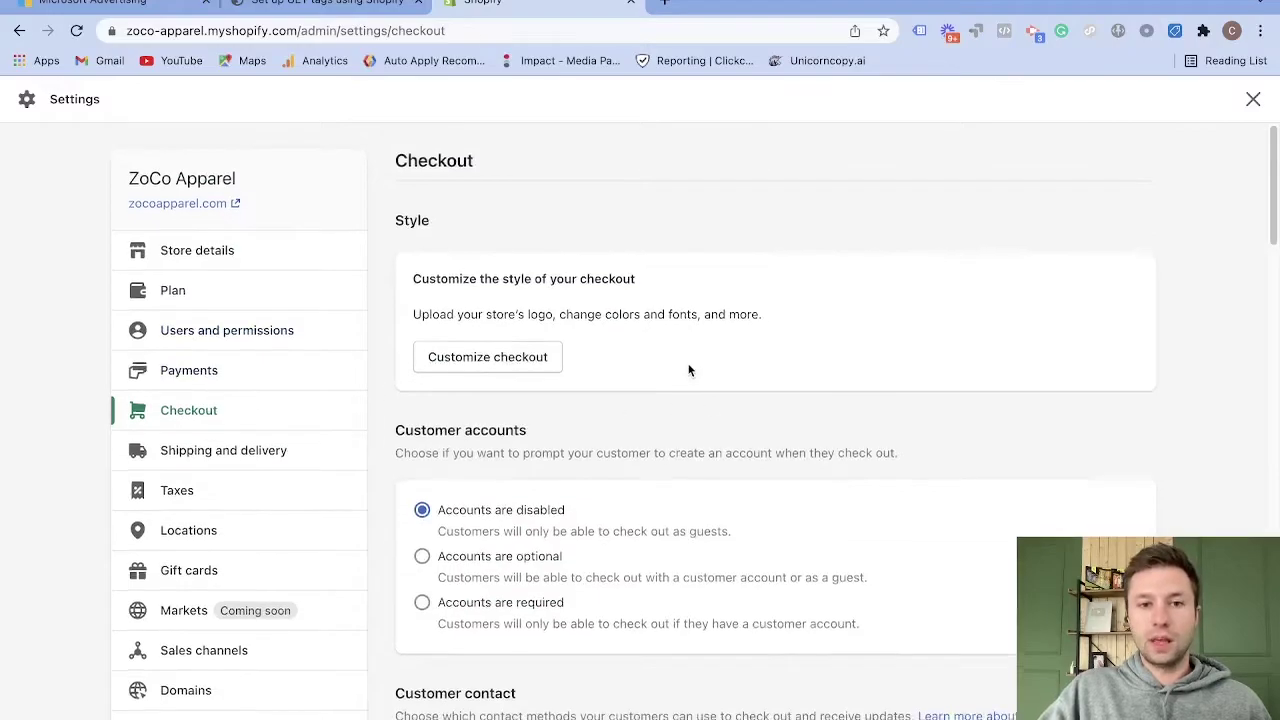
scroll(689, 369, down, 12)
scroll(688, 371, down, 10)
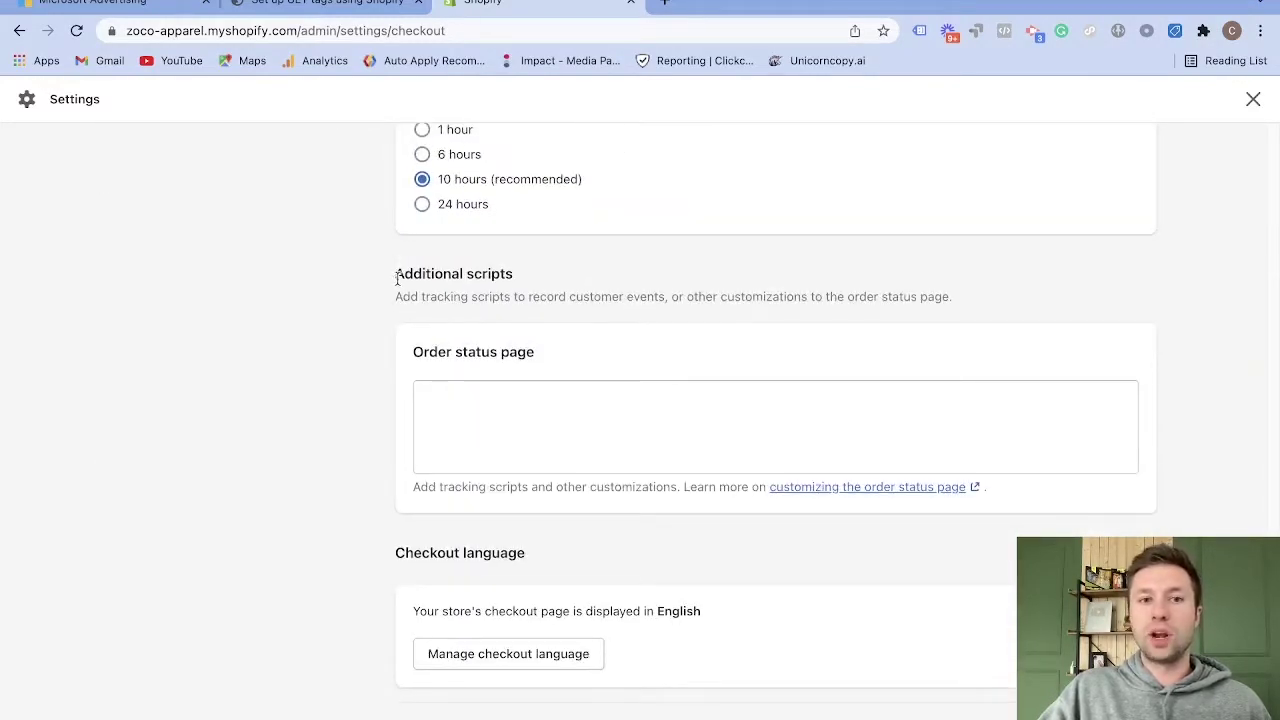
drag(393, 273, 560, 278)
click(478, 407)
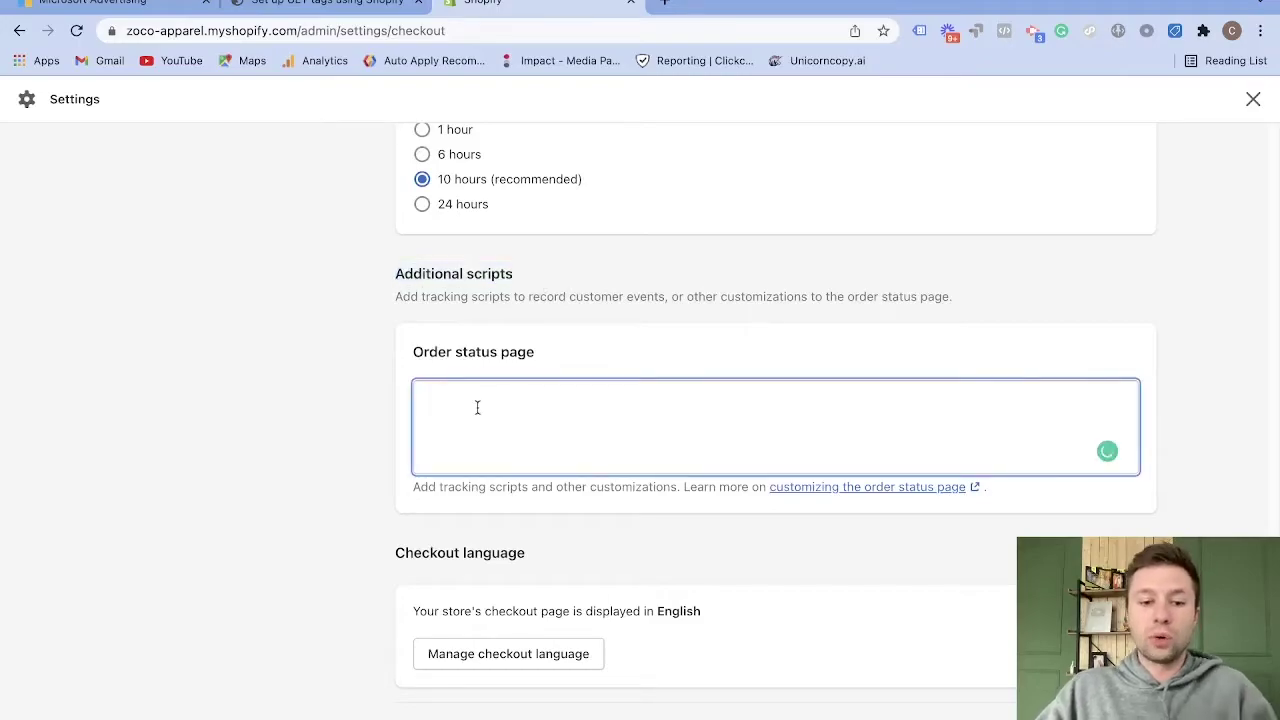
text(<script>(function(w,d,t,r,u){var f,n,i;w[u]=w[u]||[],f=function(){var o={ti:"134627641"};o.q=w[u],w[u]=new UET(o),w[u].push("pageLoad")},n=d.createElement(t),n.src=r,n.async=1,n.onload=n.onreadystatechange=function(){var s=this.readyState;s&&s!=="loaded"&&s!=="complete"||(f(),n.onload=n.onreadystatechange=null)},i=d.getElementsByTagName(t)[0],i.parentNode.insertBefore(n,i)})(window,document,"script","//bat.bing.com/bat.js","uetq");</script>)
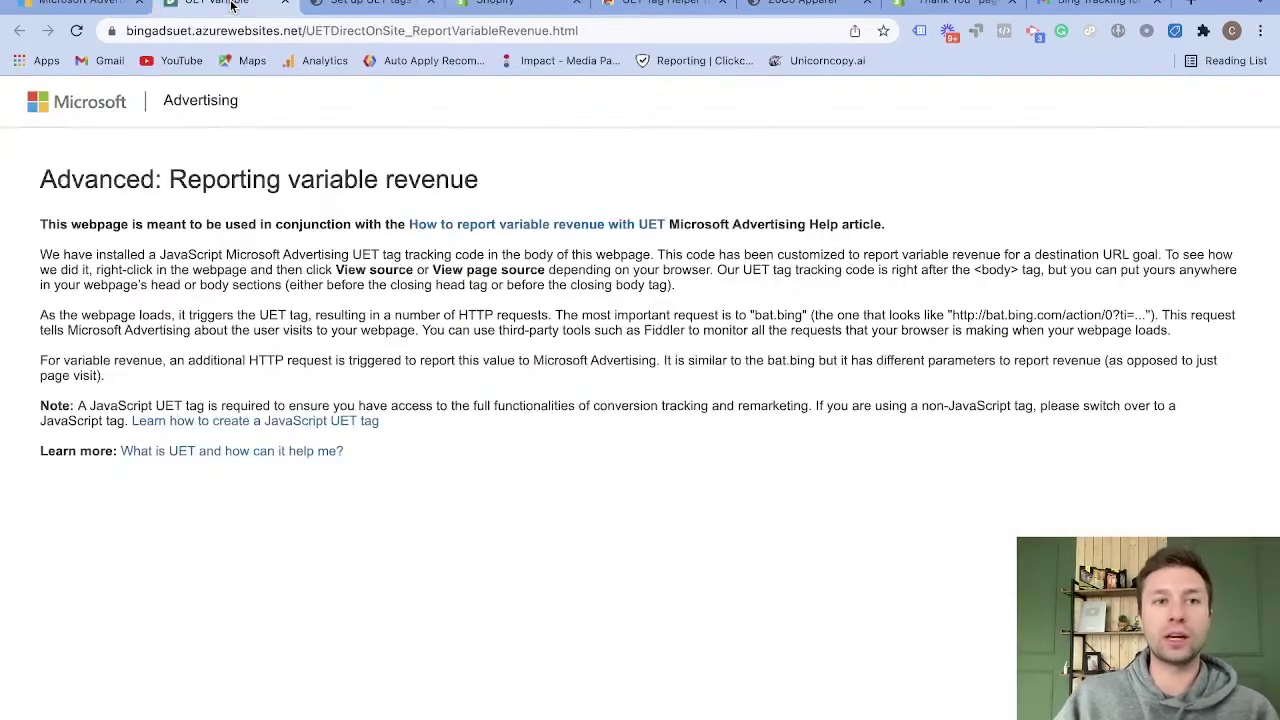
Return to Microsoft Advertising and open the Conversion goals page from Tools
click(70, 4)
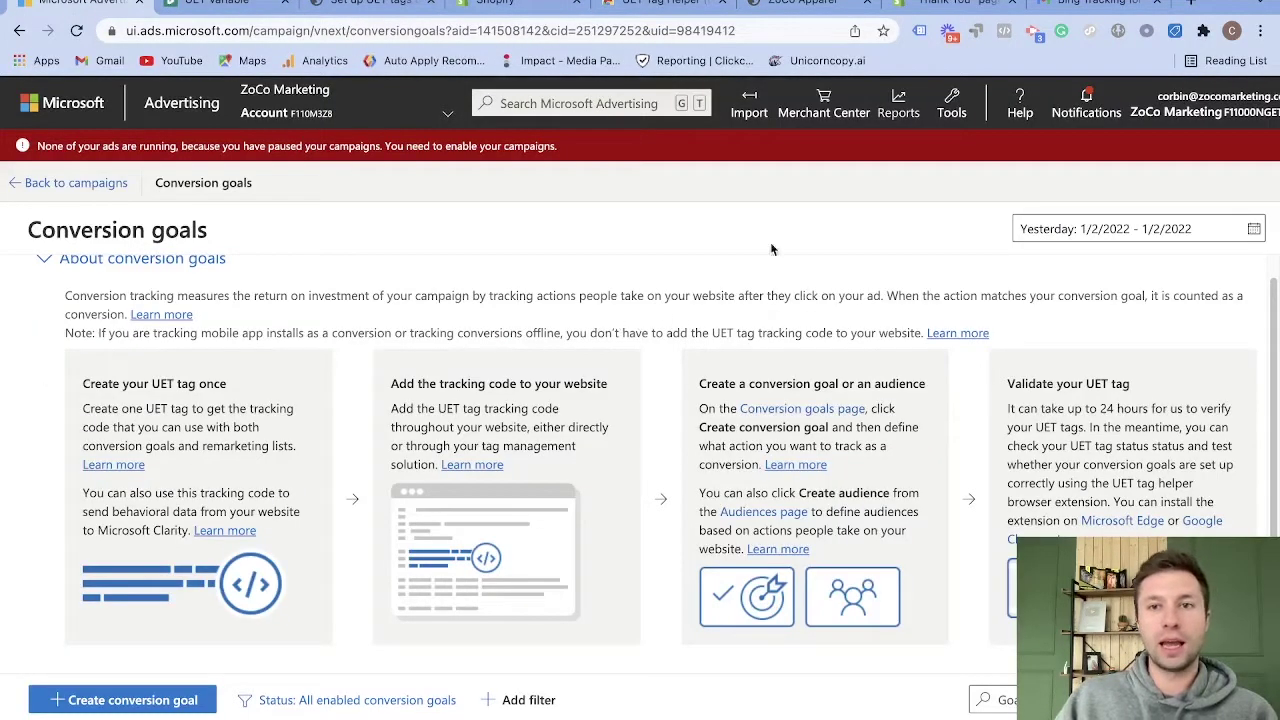
click(951, 103)
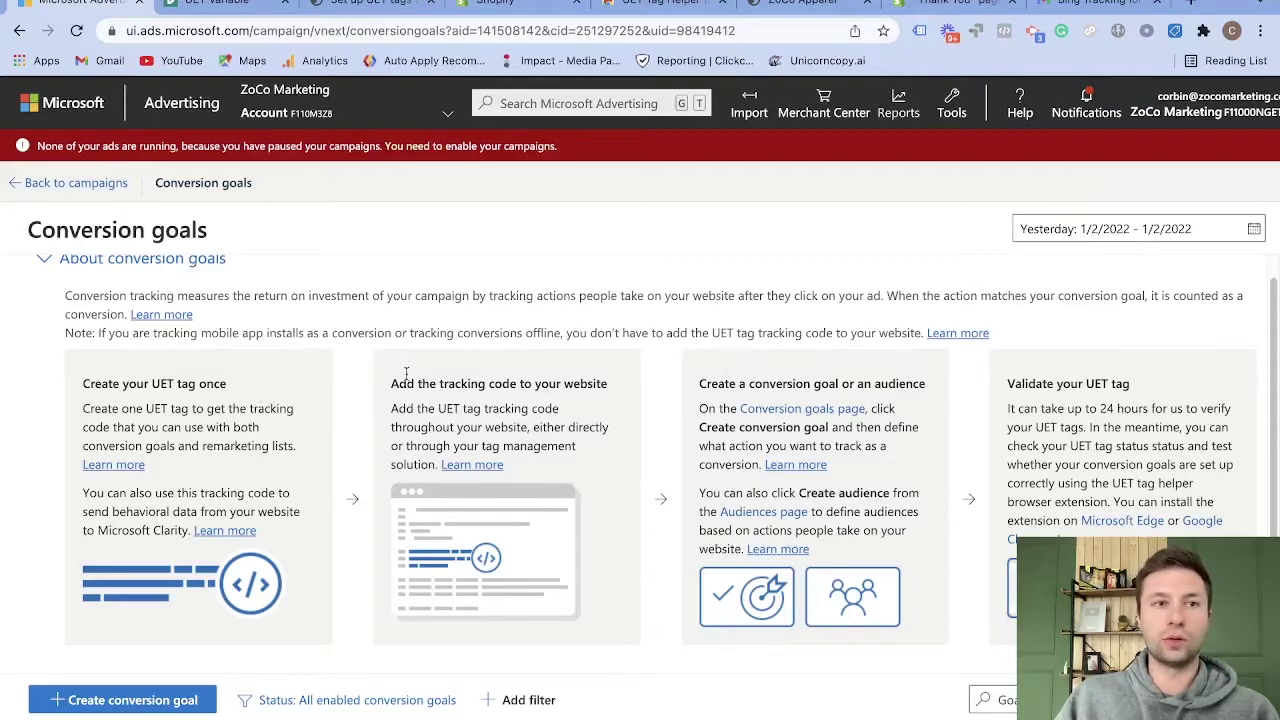
scroll(396, 372, down, 1)
scroll(396, 372, down, 3)
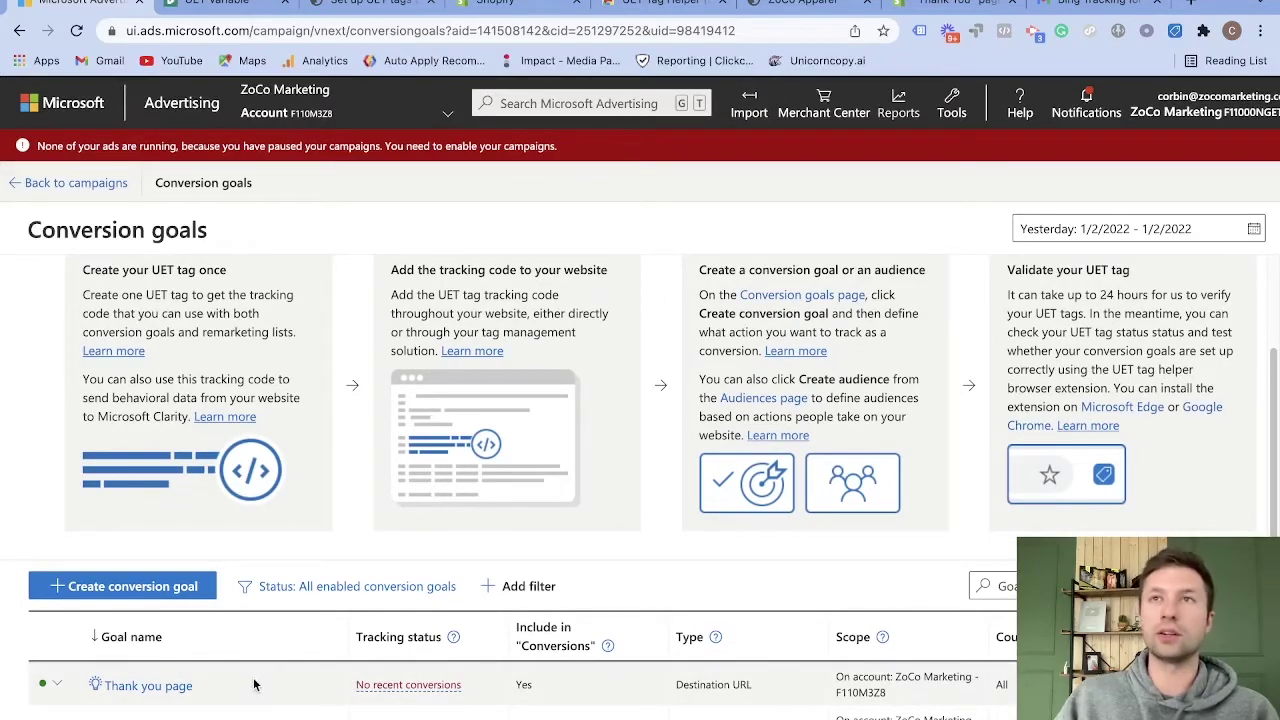
scroll(200, 690, up, 1)
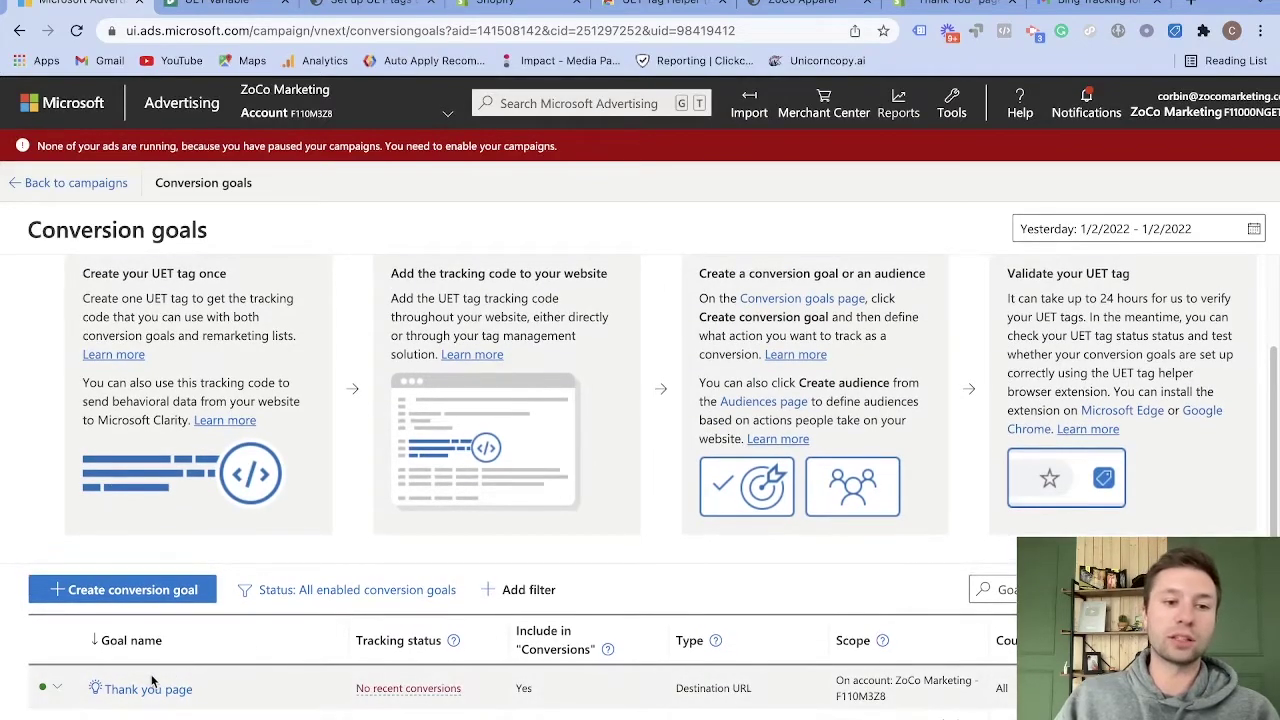
Start a Website conversion goal with category Purchase and goal type Product
click(152, 590)
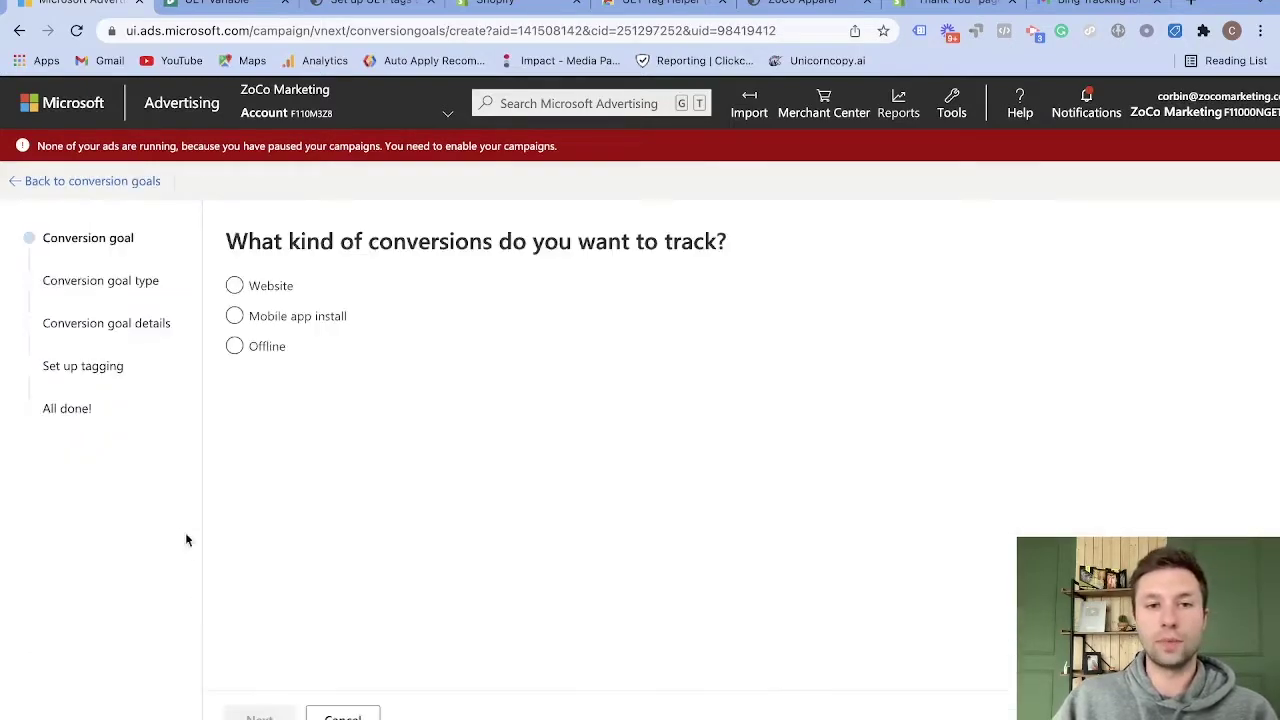
click(234, 286)
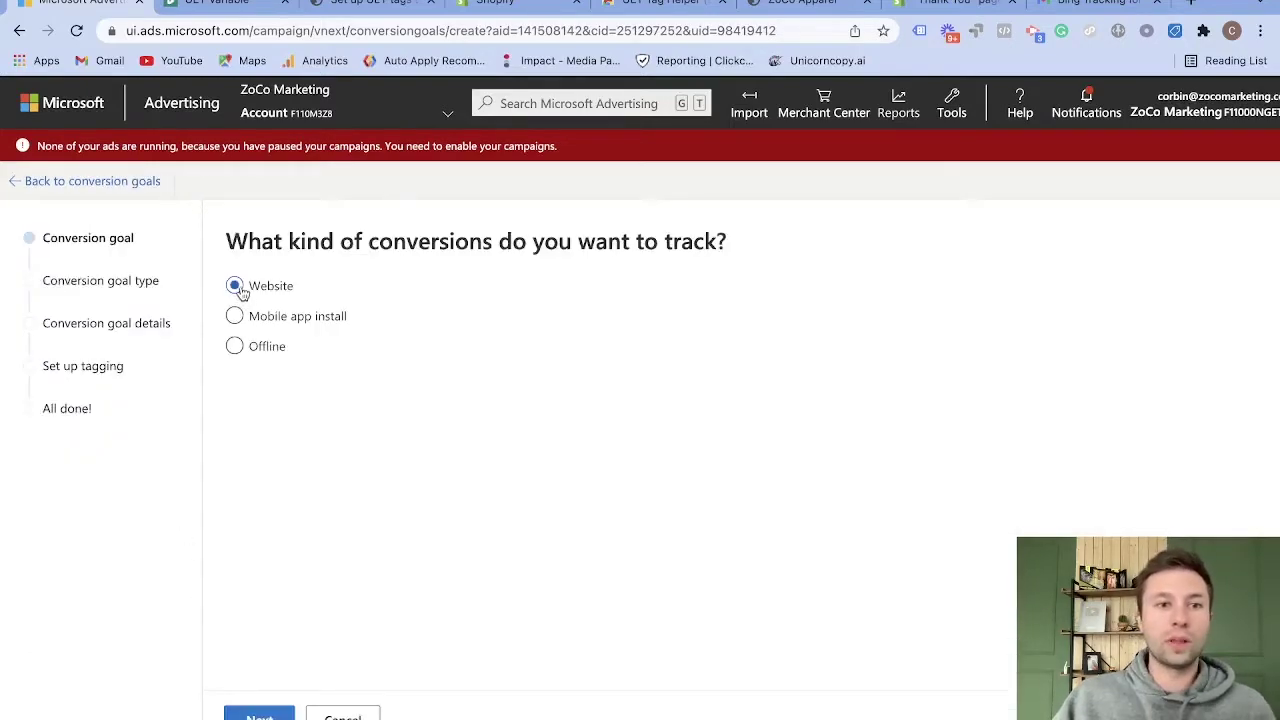
click(258, 716)
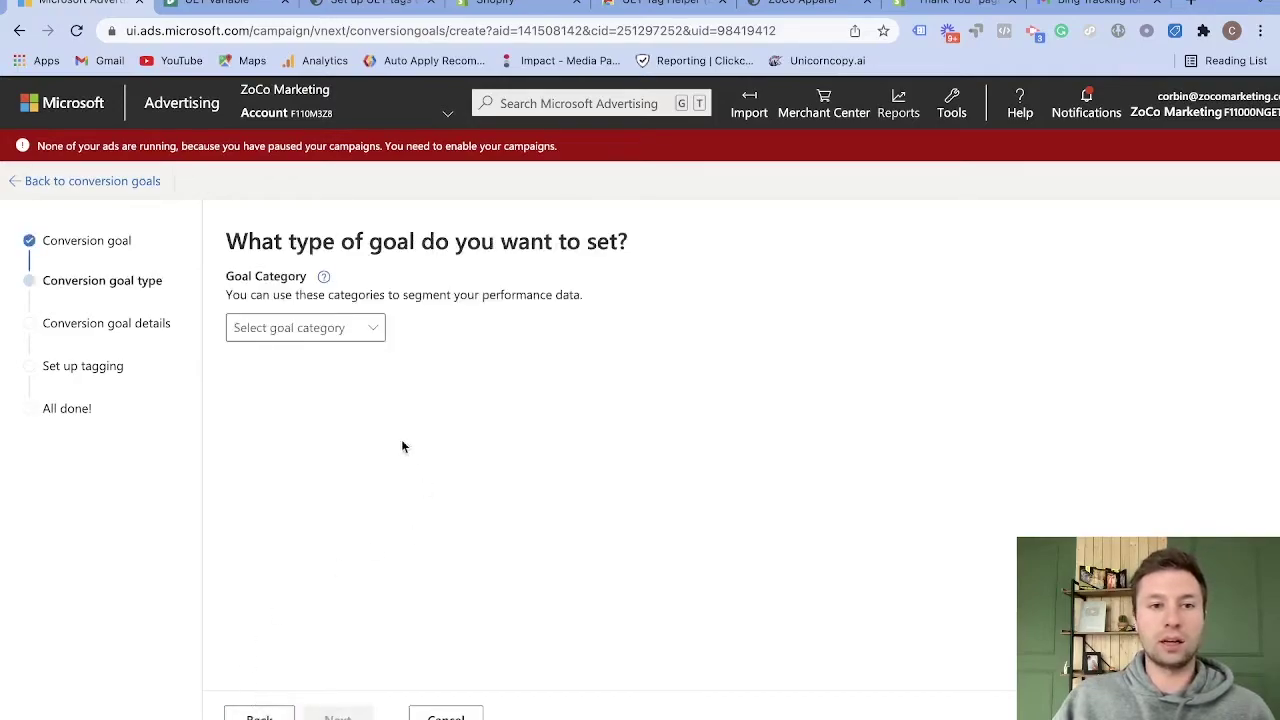
click(353, 338)
click(447, 308)
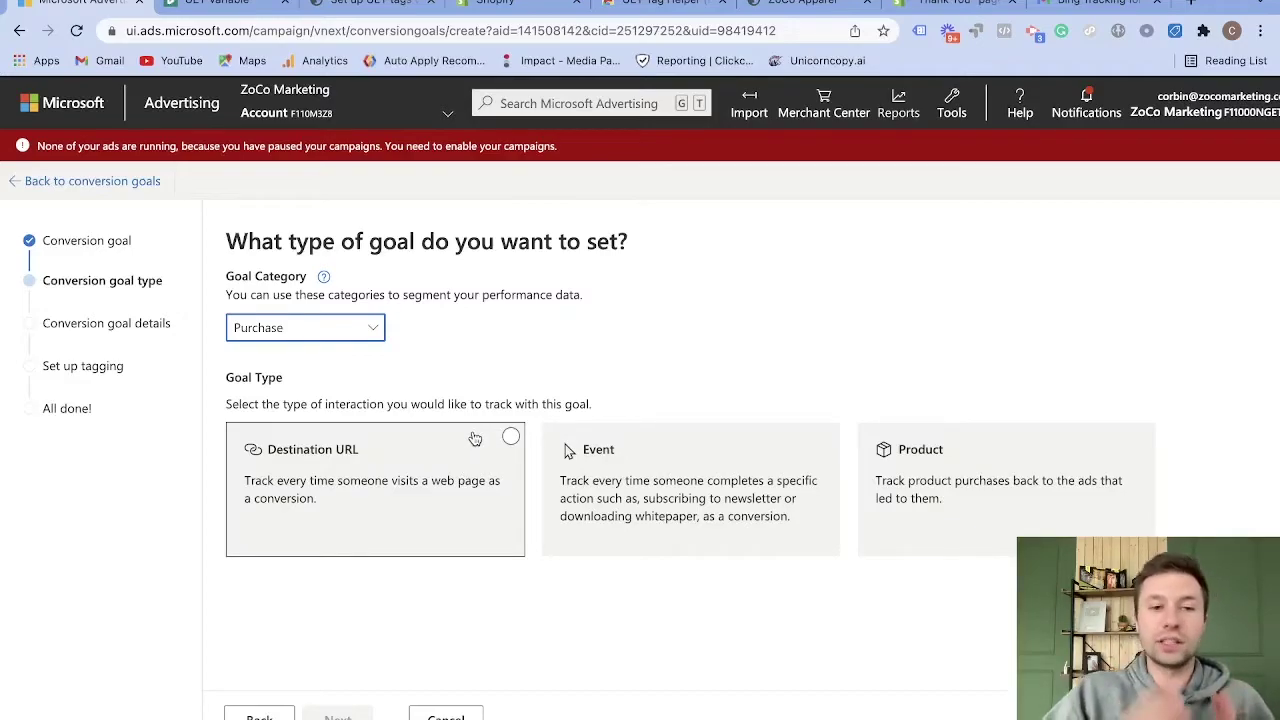
click(972, 462)
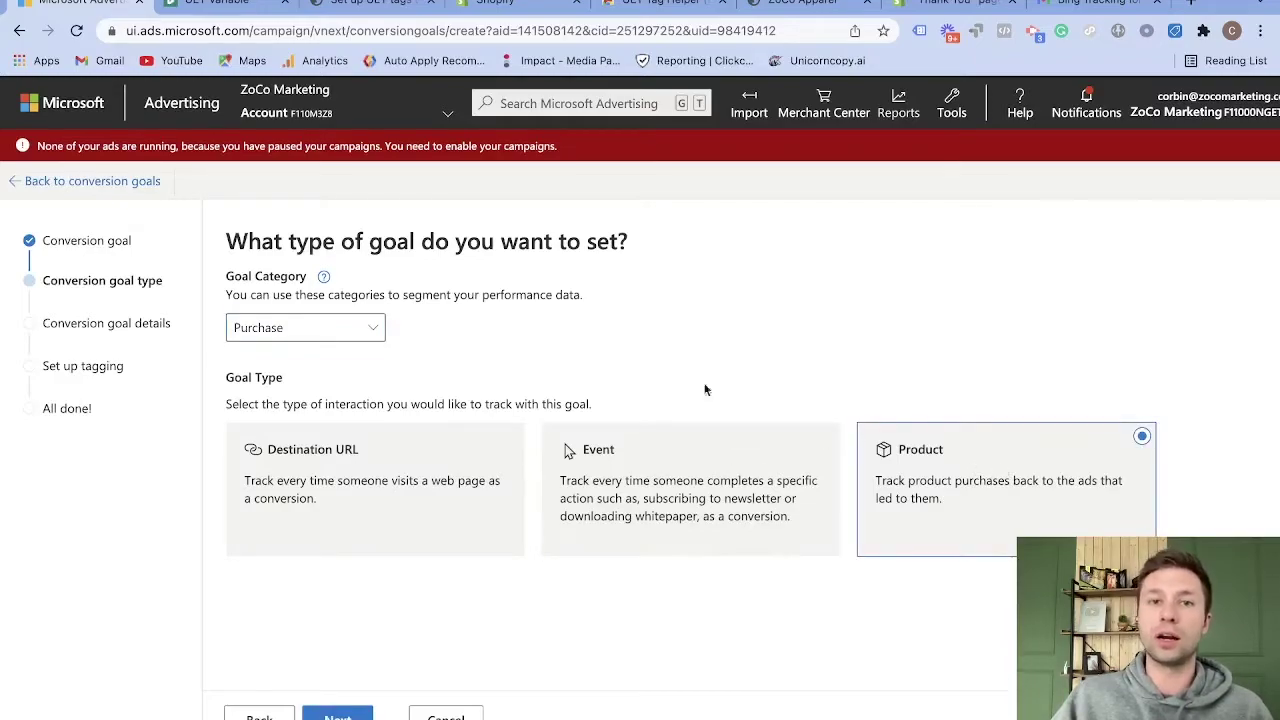
click(492, 10)
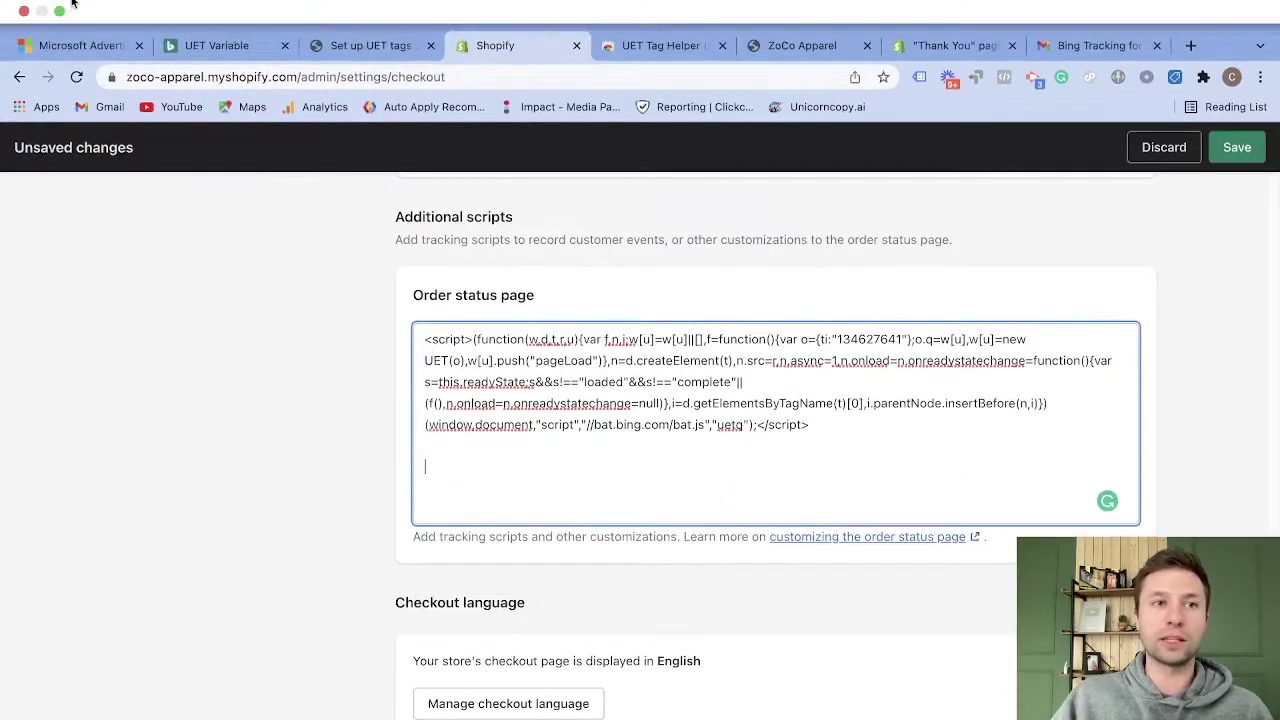
click(87, 48)
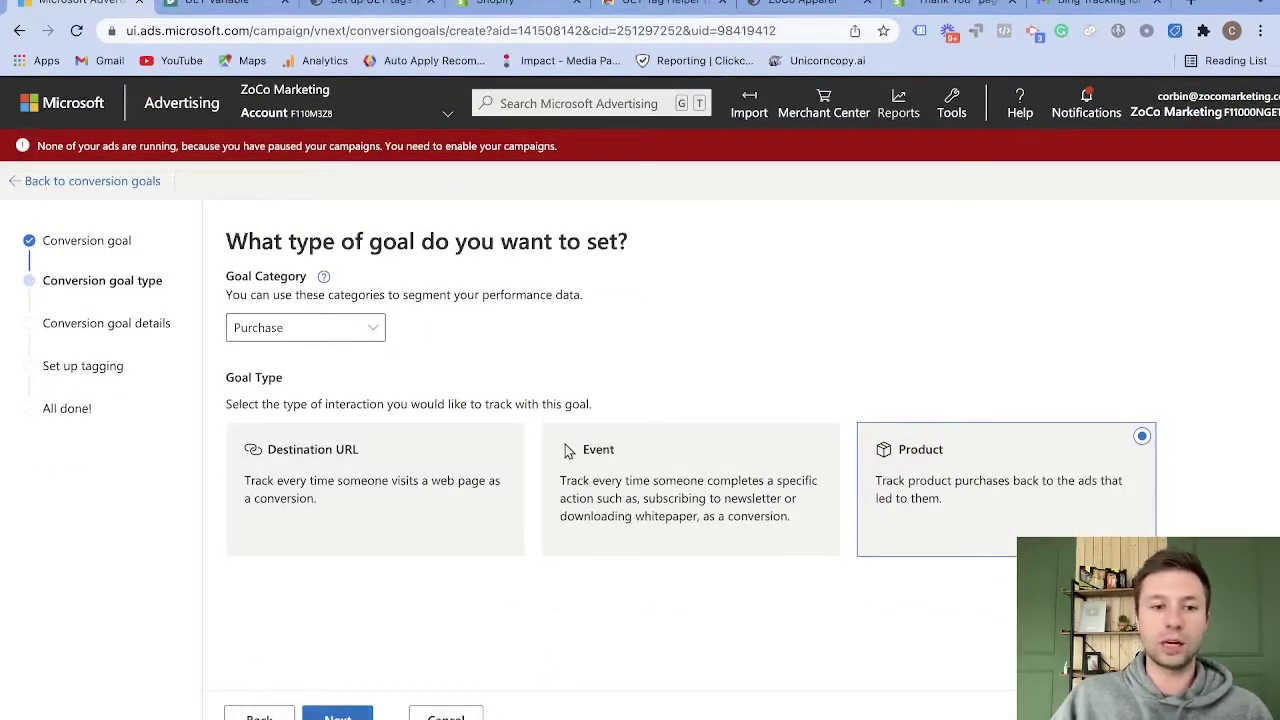
Name the conversion goal 'Shopify Purchase Event'
click(312, 338)
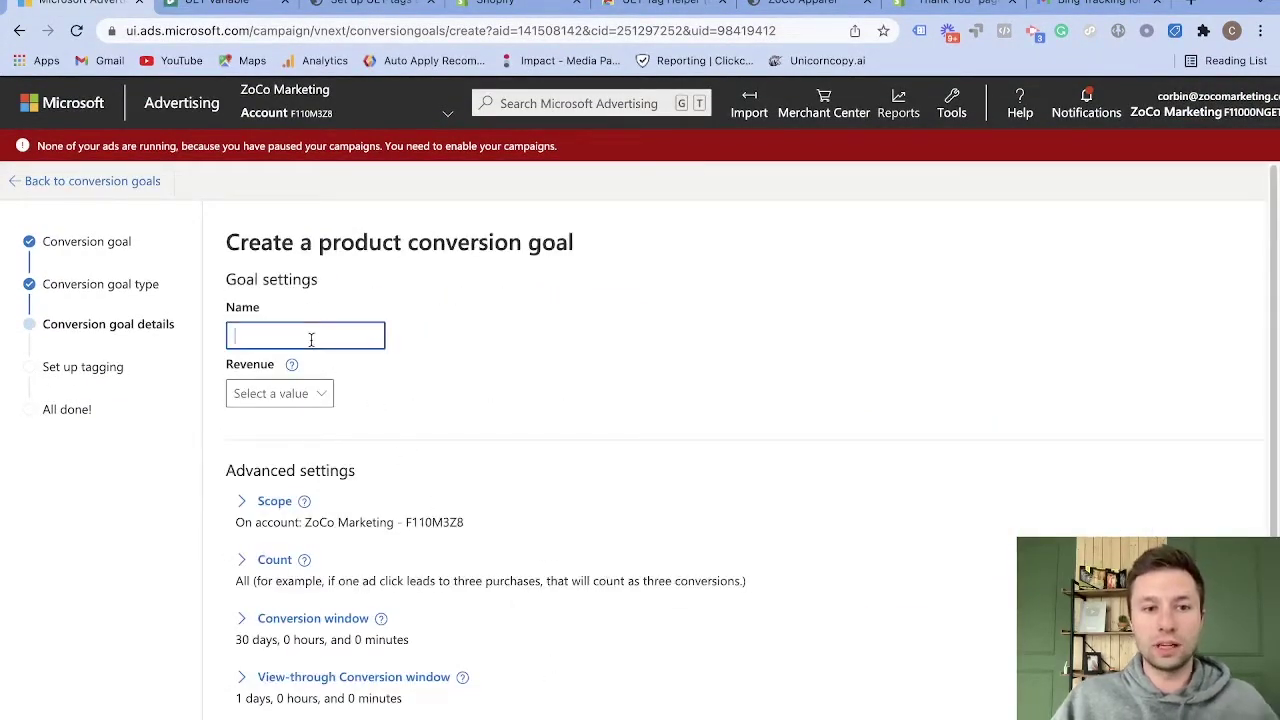
text(Shopify )
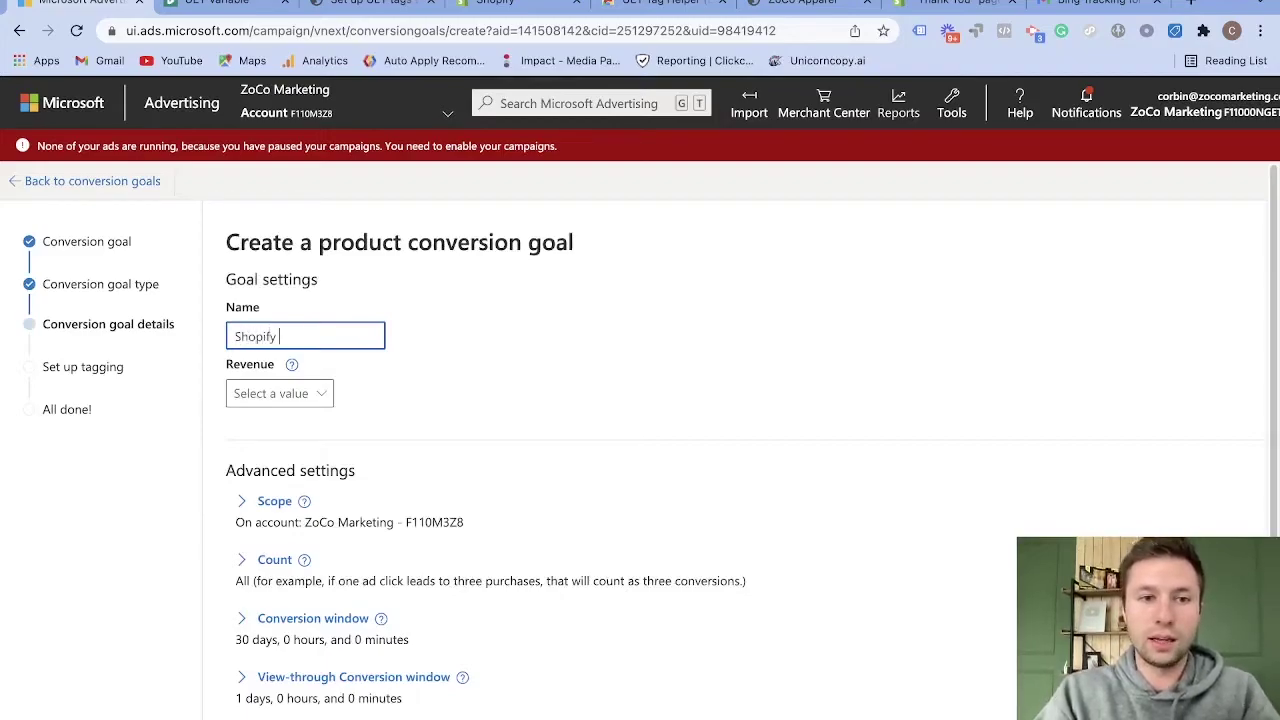
text(Evn)
key(BackSpace)
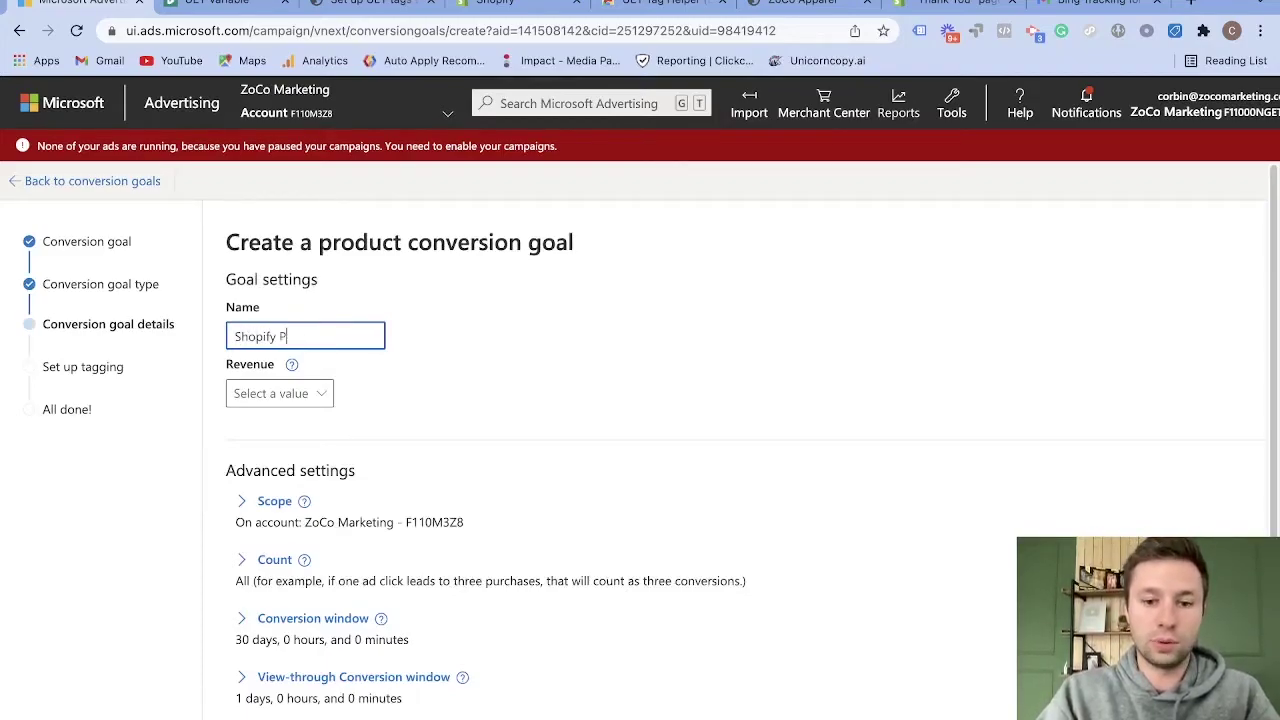
text(Event)
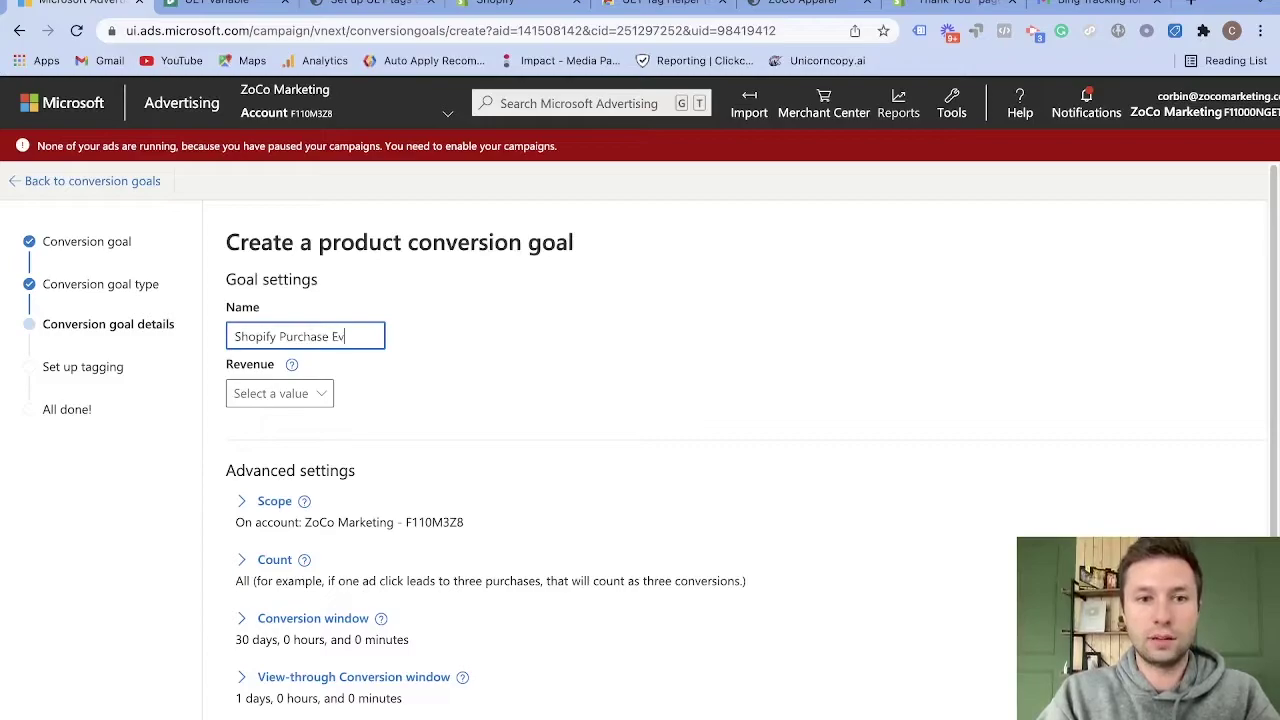
Set revenue to 'Conversion action value may vary' with default 1 USD, leaving Count at All
click(326, 400)
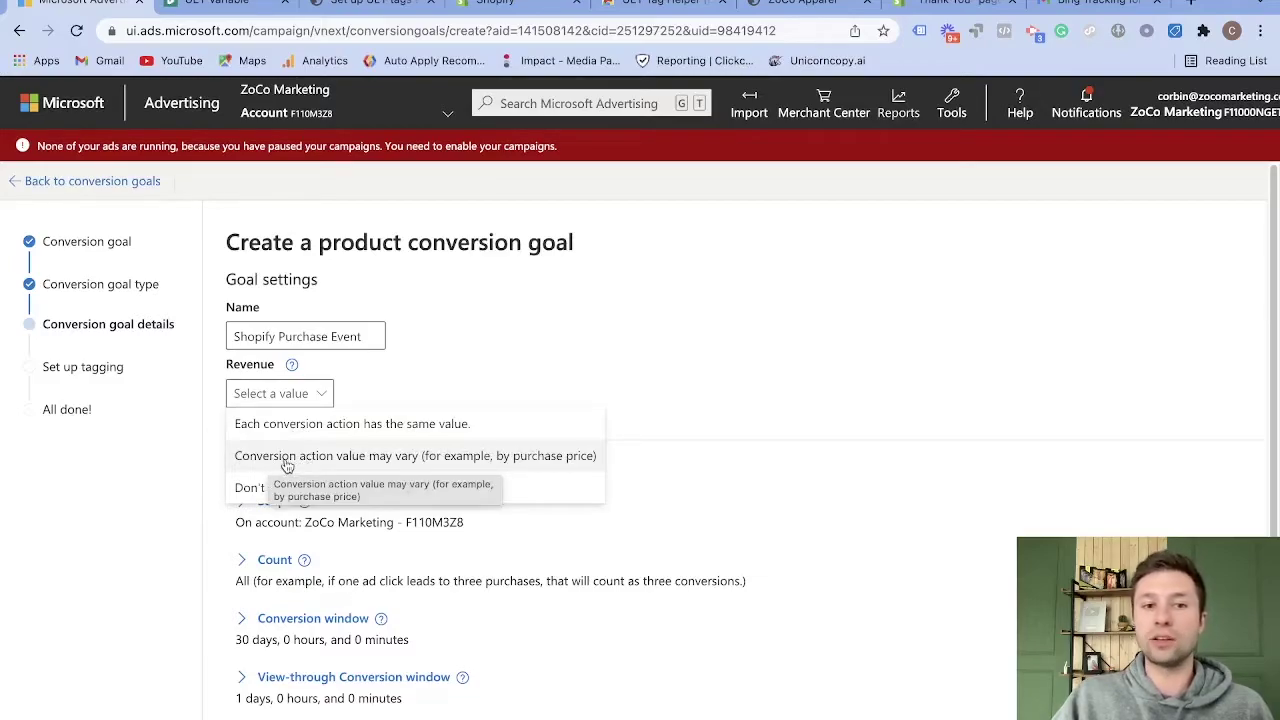
click(322, 458)
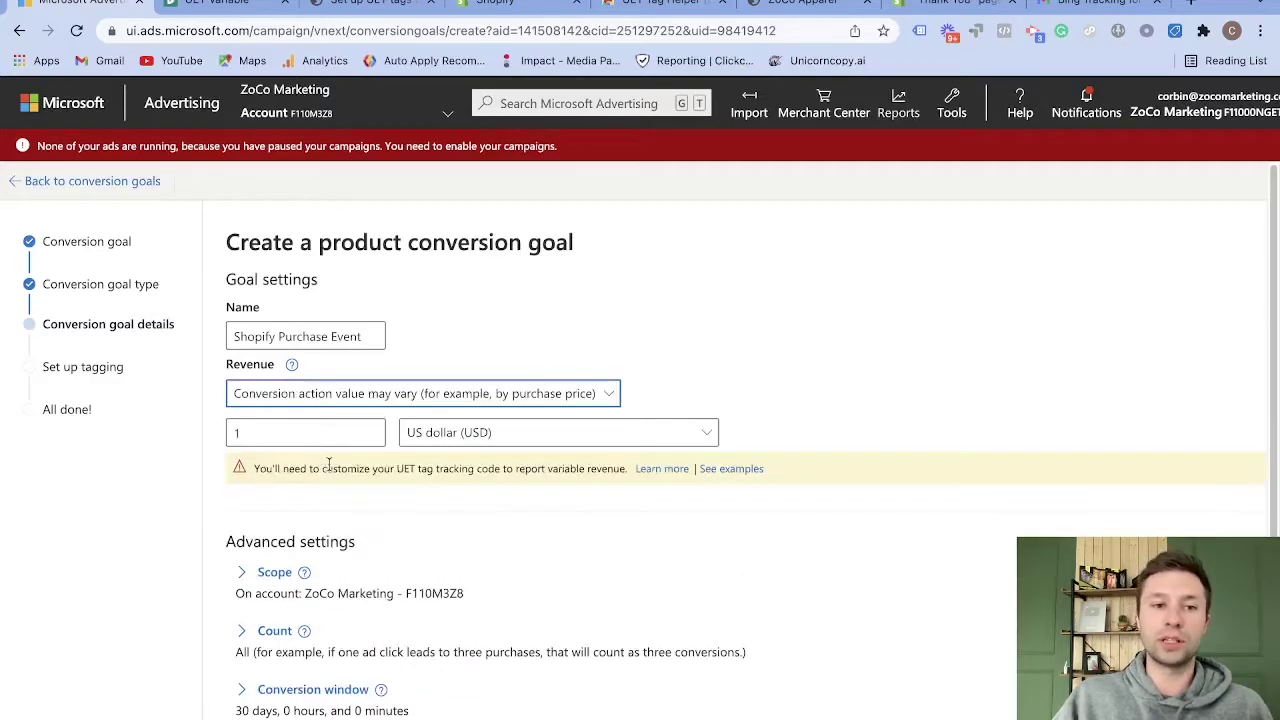
click(258, 468)
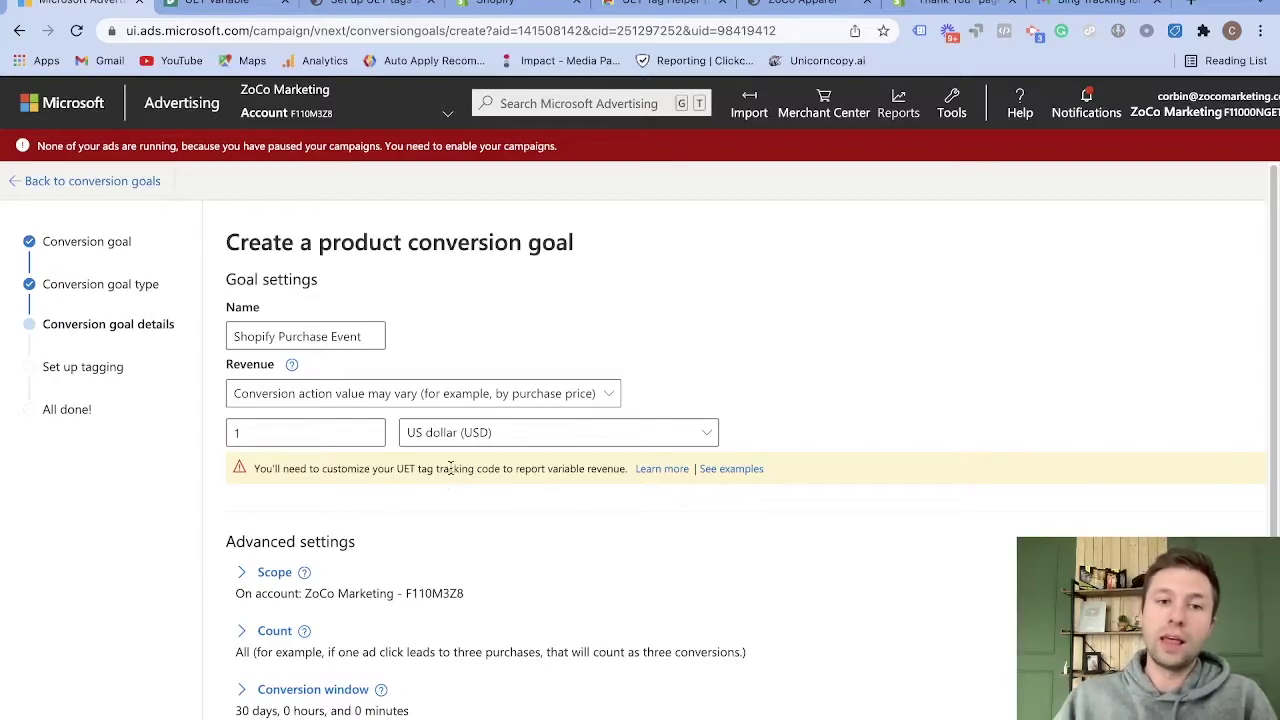
scroll(437, 486, down, 2)
scroll(300, 490, down, 1)
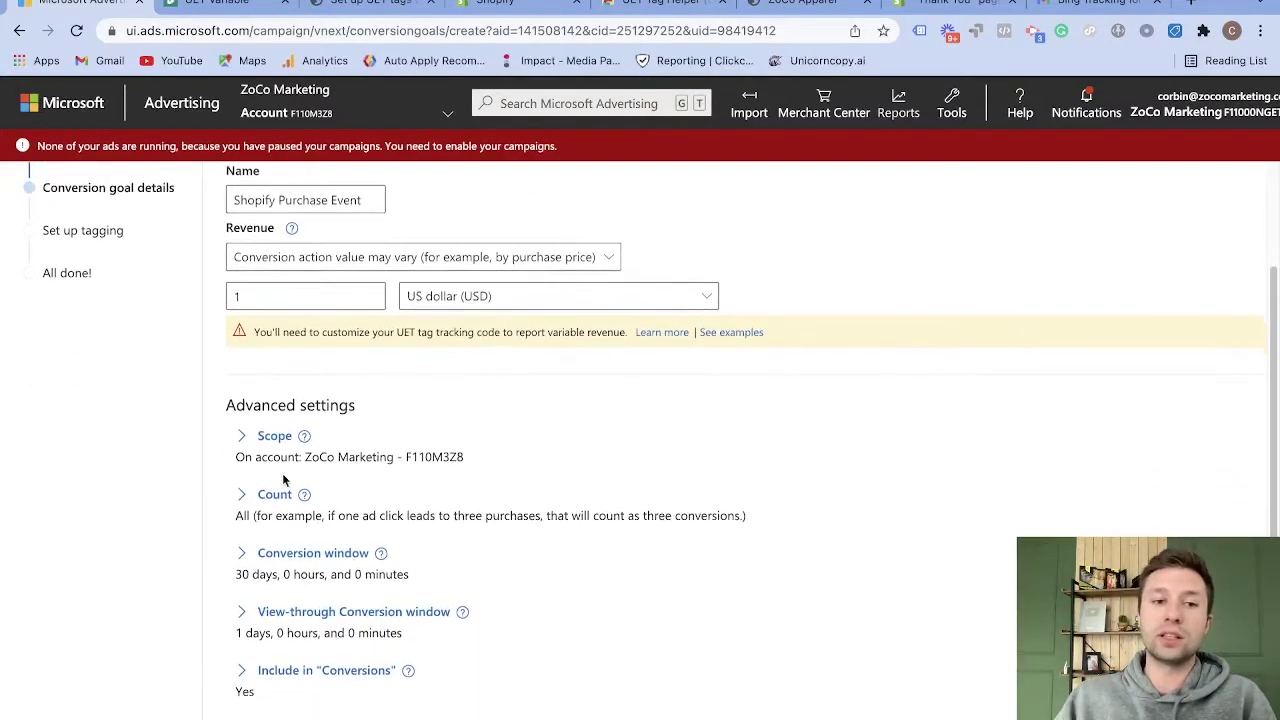
scroll(298, 480, down, 1)
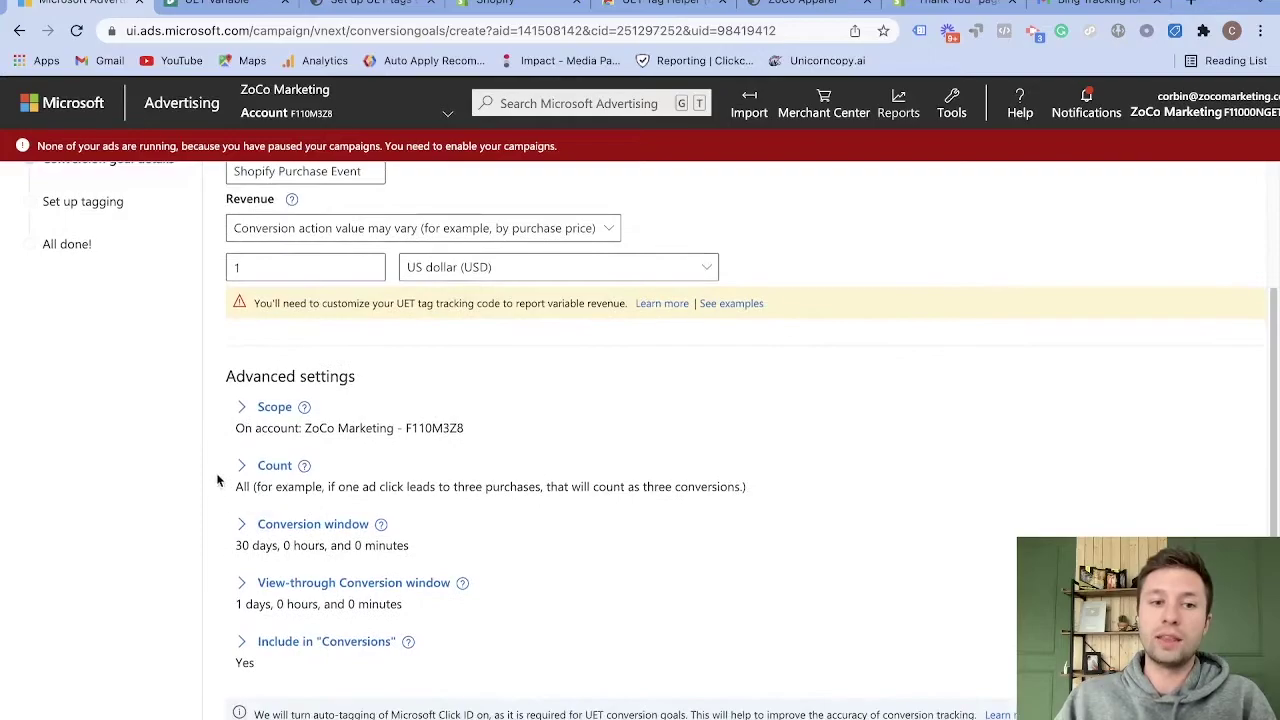
click(243, 470)
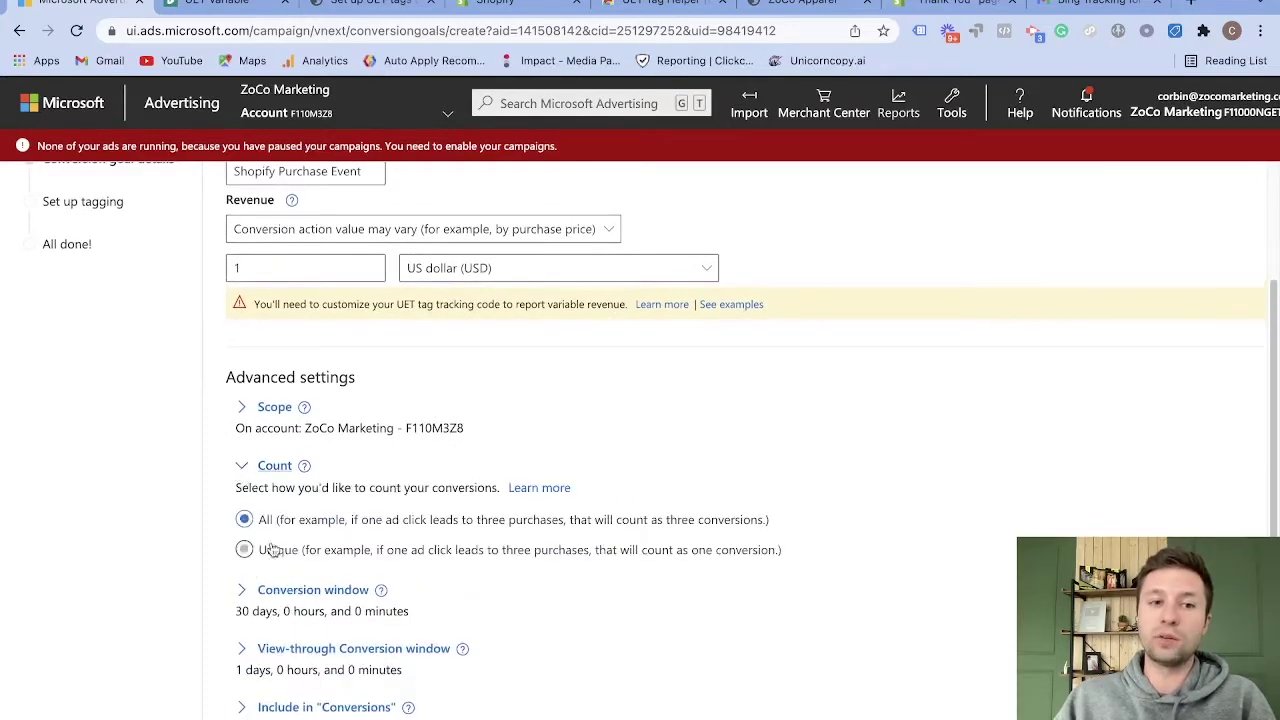
click(242, 466)
scroll(240, 490, down, 2)
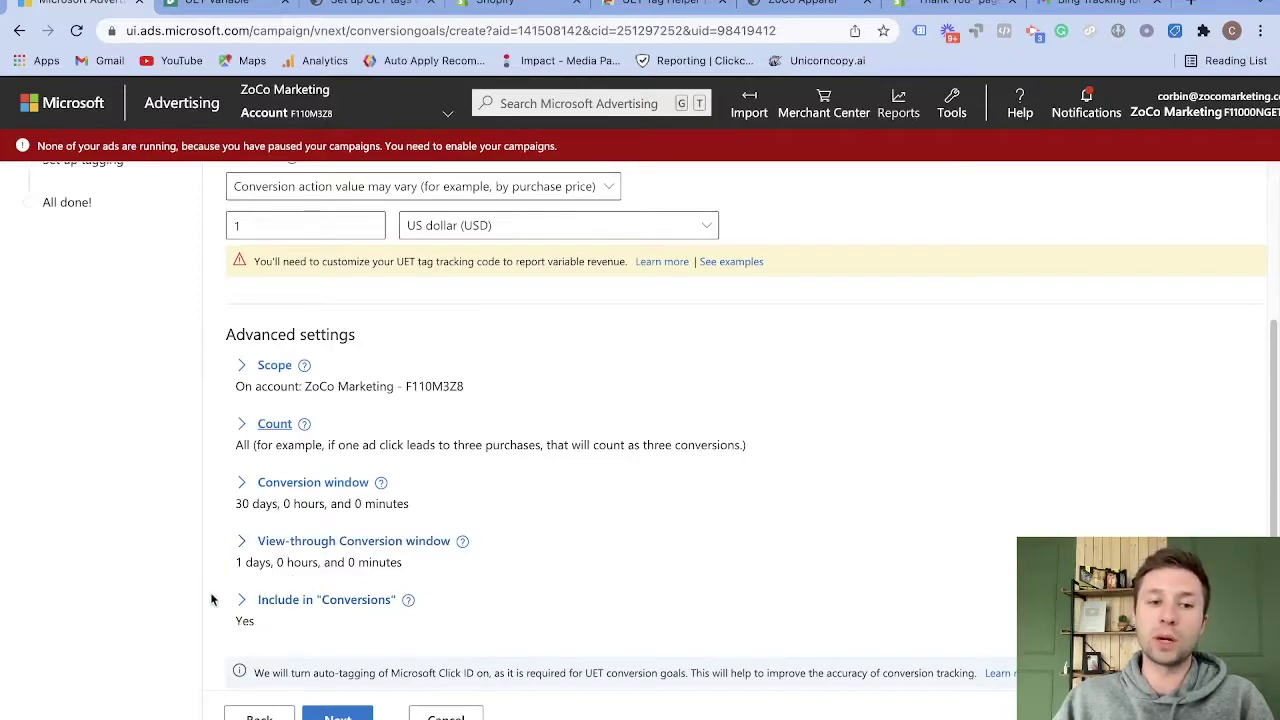
Continue to the tagging step and check that the goal currently uses Real Tag
click(340, 714)
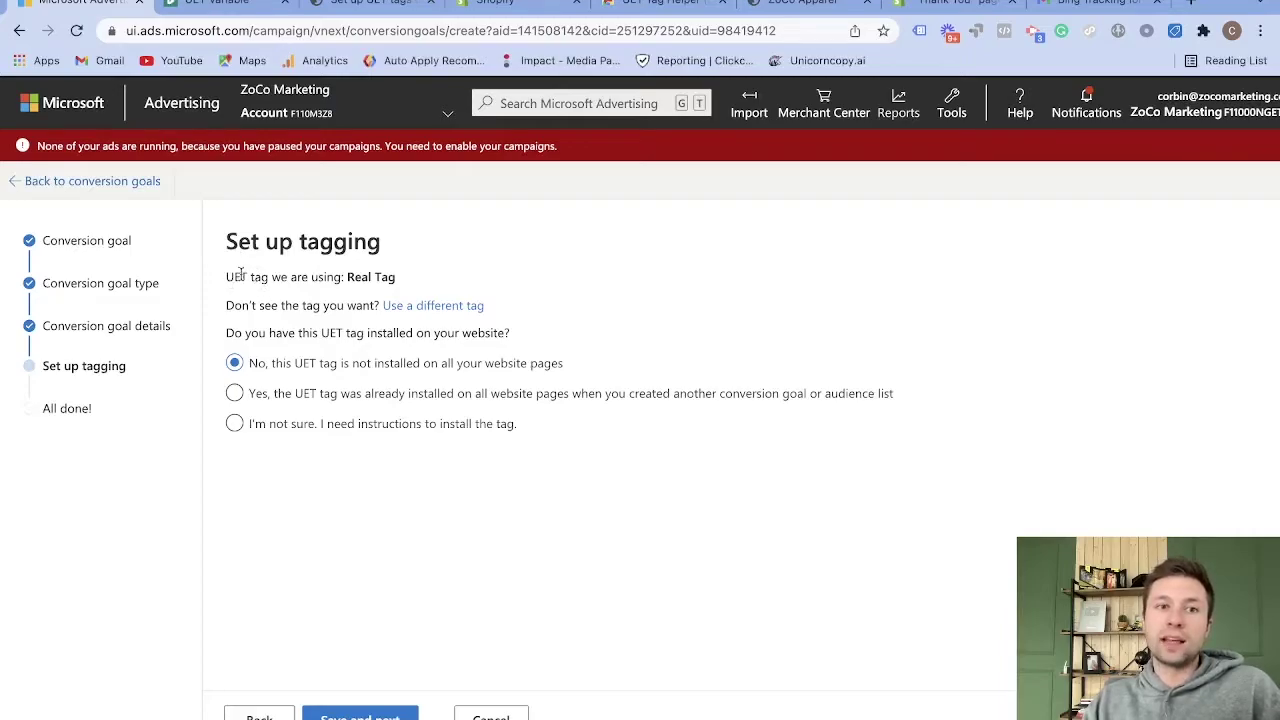
drag(232, 276, 398, 283)
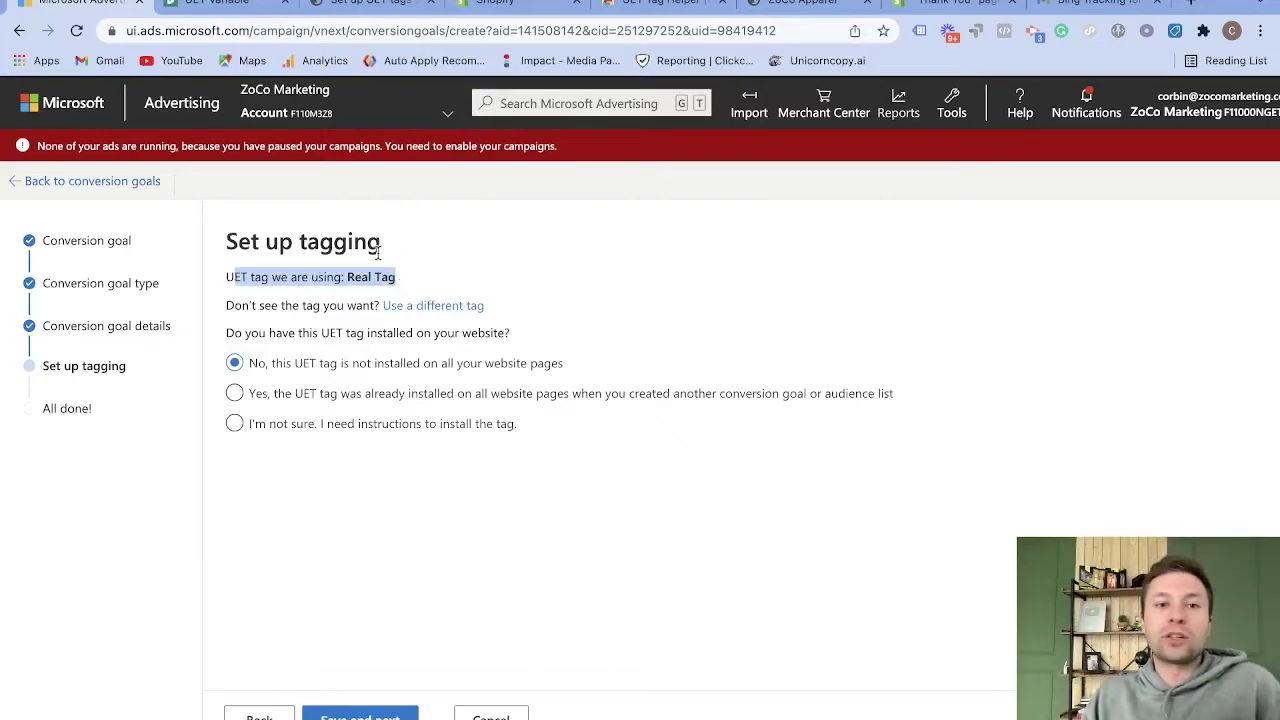
click(394, 271)
drag(398, 278, 358, 278)
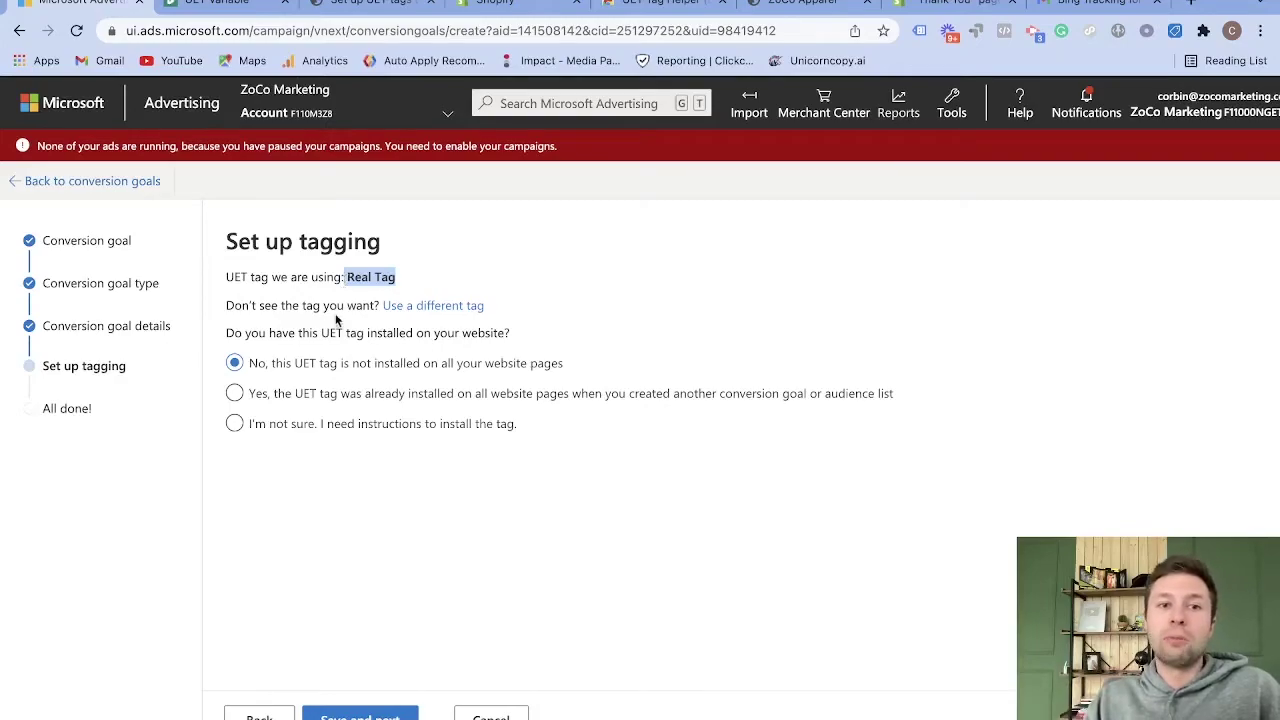
Switch the goal to the Shopify Store Test tag, mark it already installed, and continue
click(418, 308)
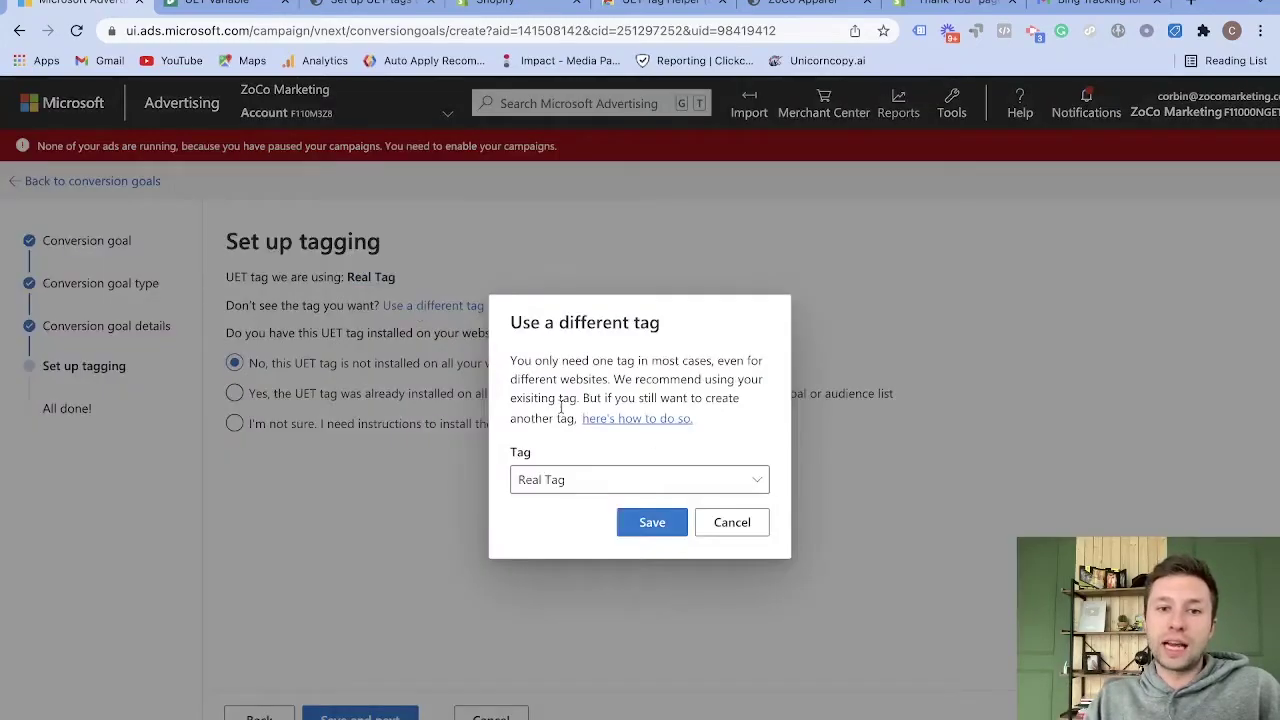
click(724, 484)
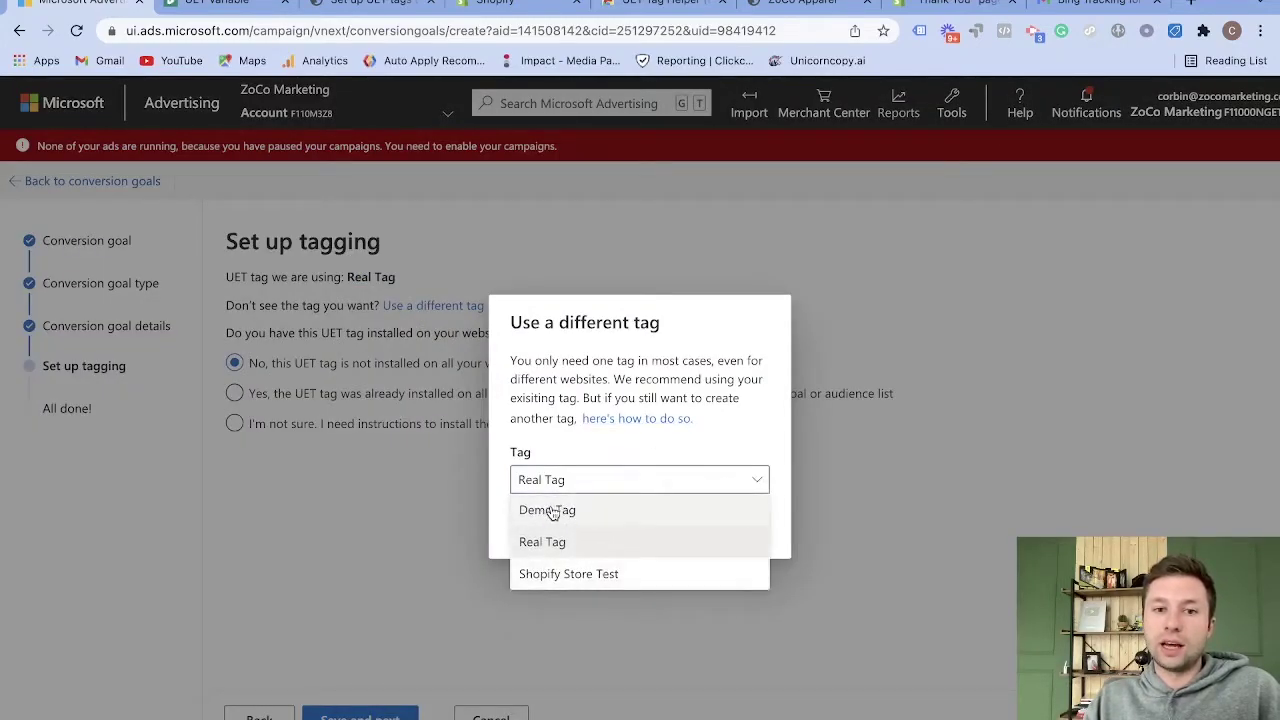
click(605, 575)
click(651, 524)
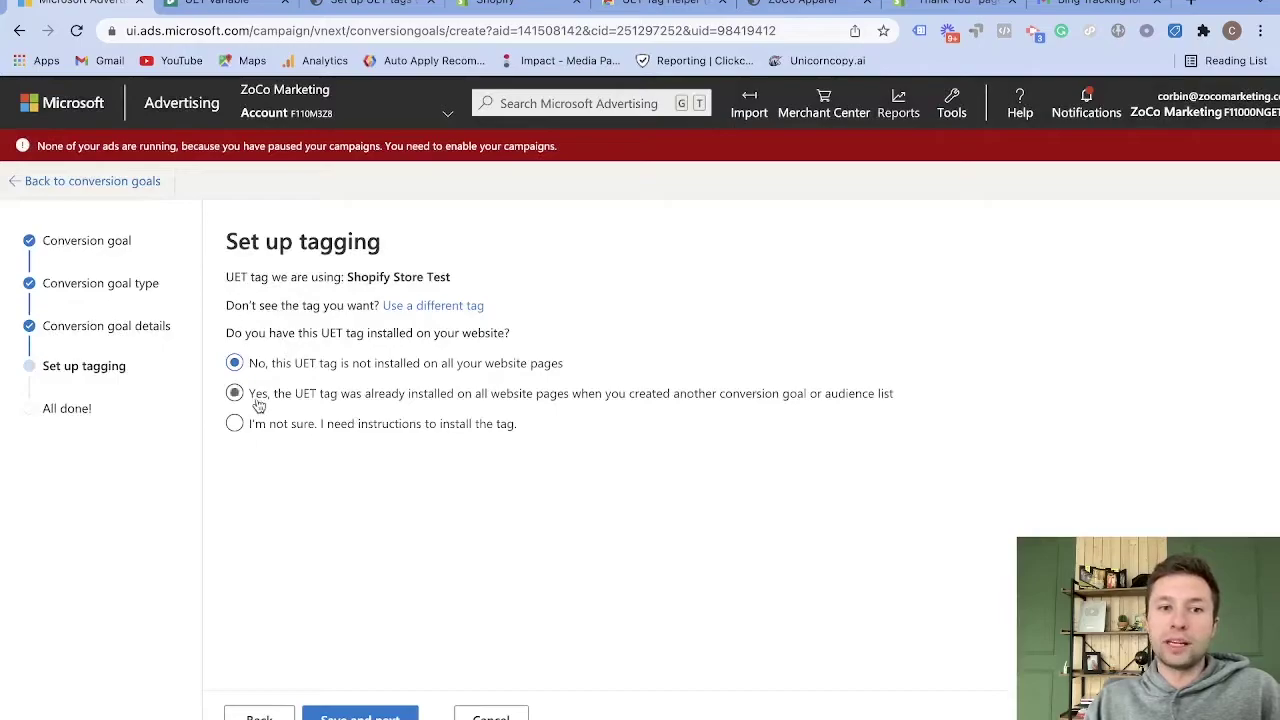
click(235, 394)
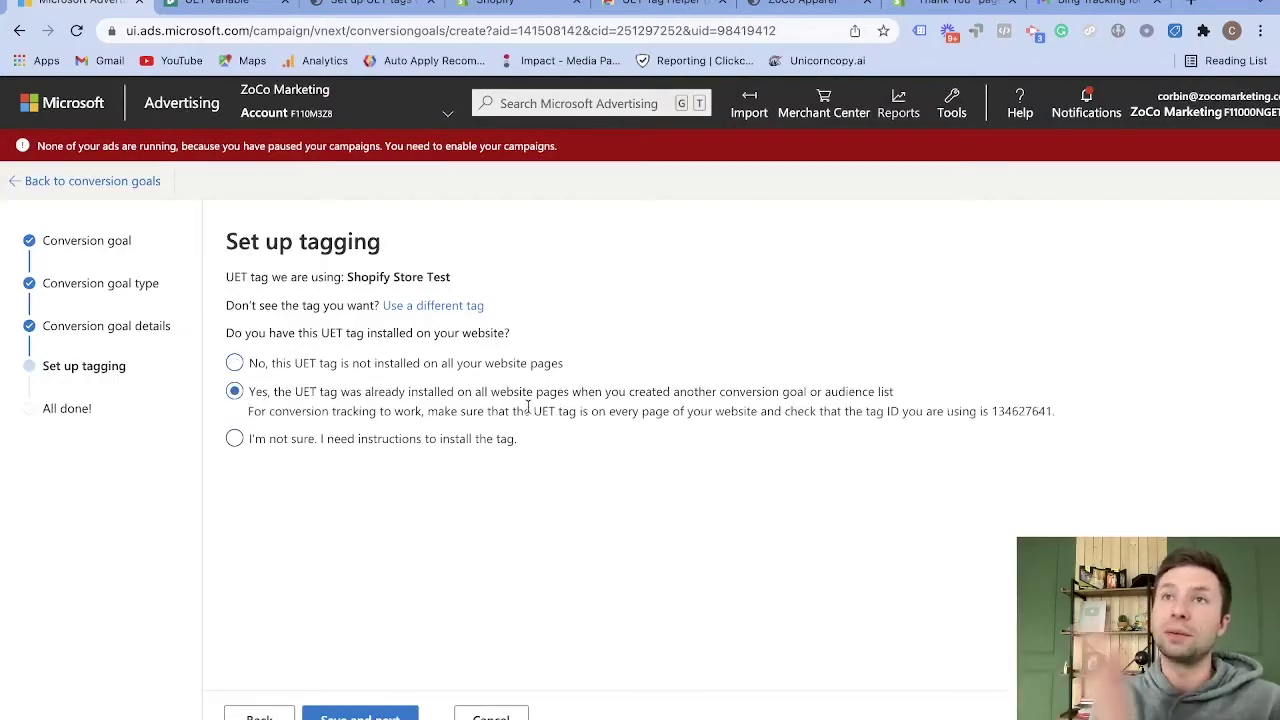
click(360, 716)
Track the event on page load and select the PRODUCT_PURCHASE event tag script
click(373, 405)
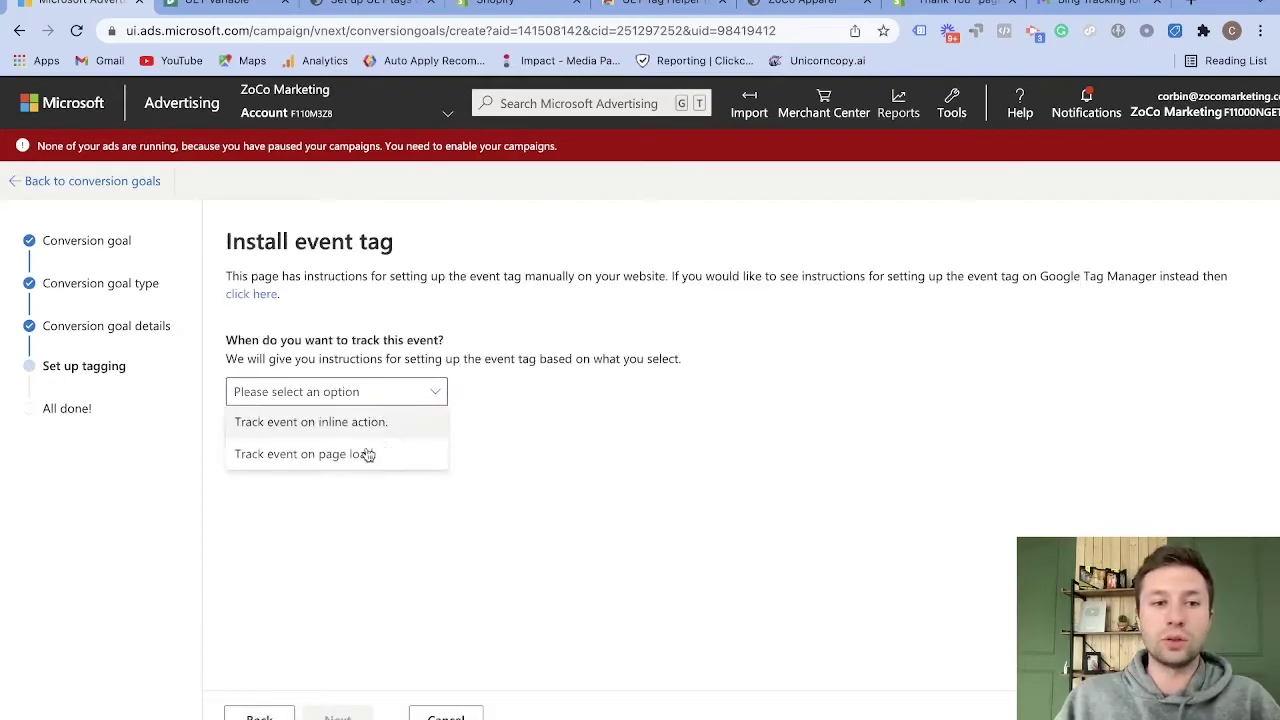
click(300, 455)
scroll(461, 488, down, 3)
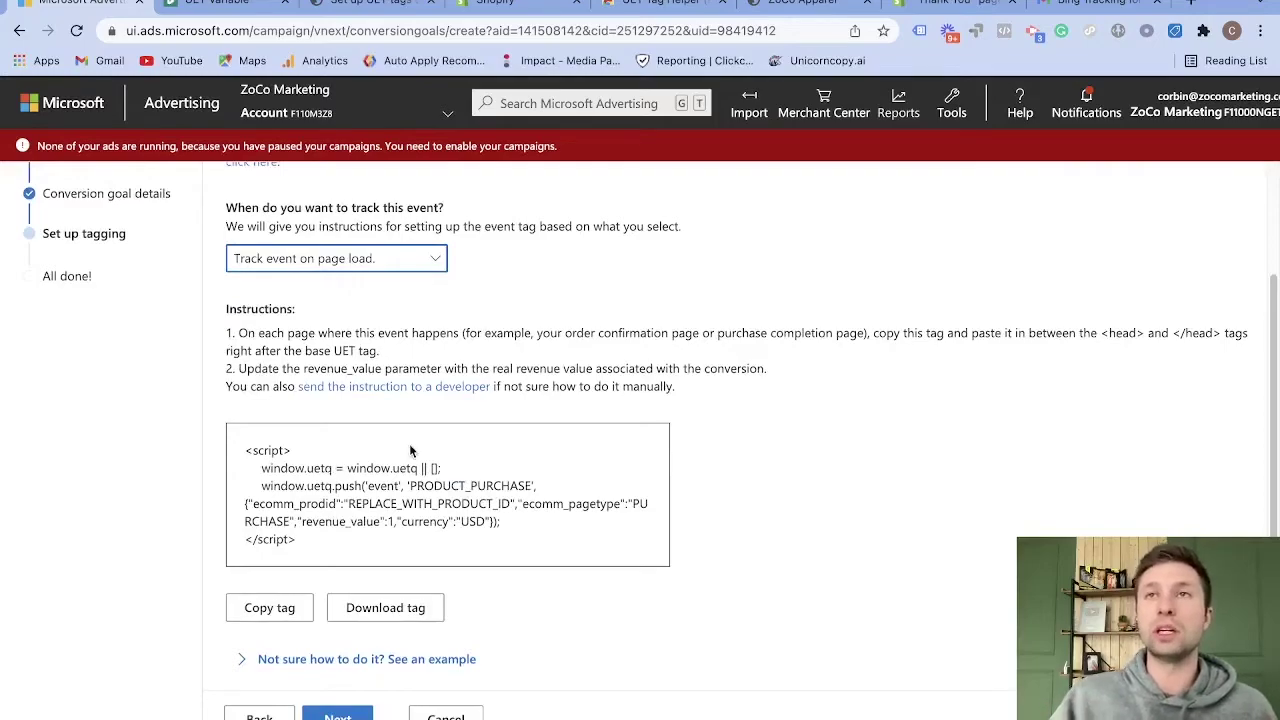
drag(296, 556, 243, 450)
key(super+c)
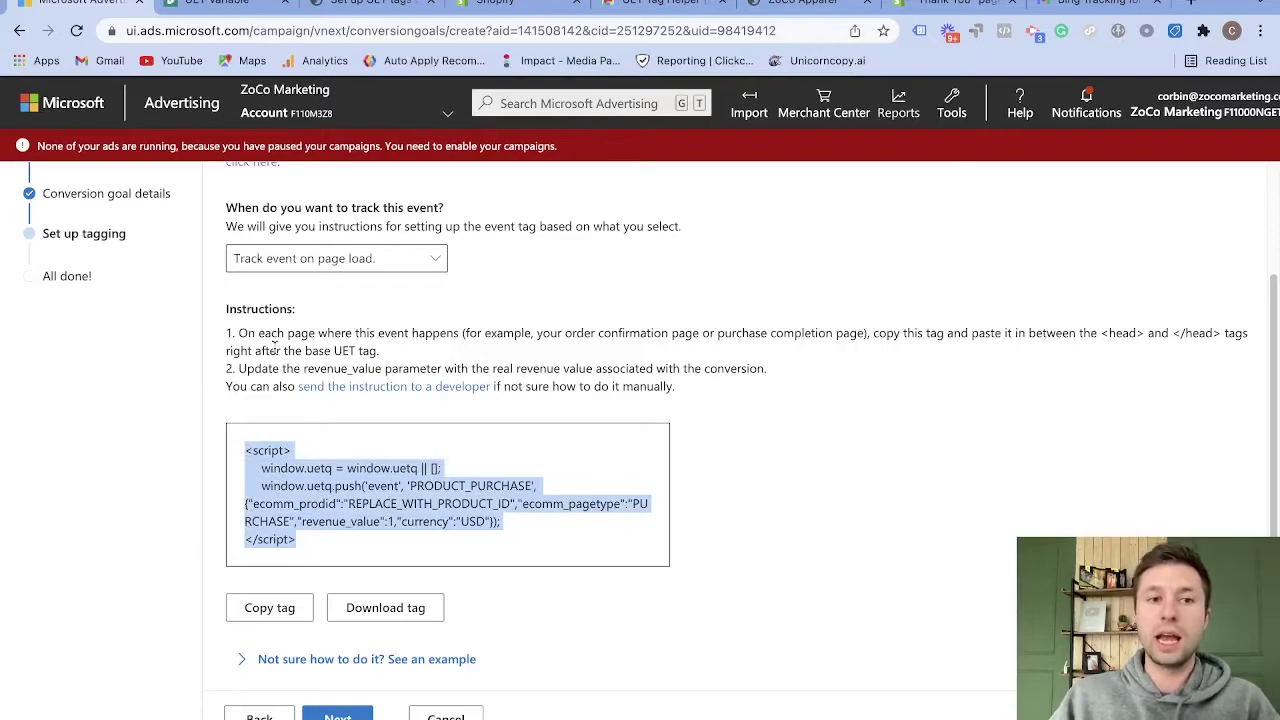
drag(240, 331, 474, 347)
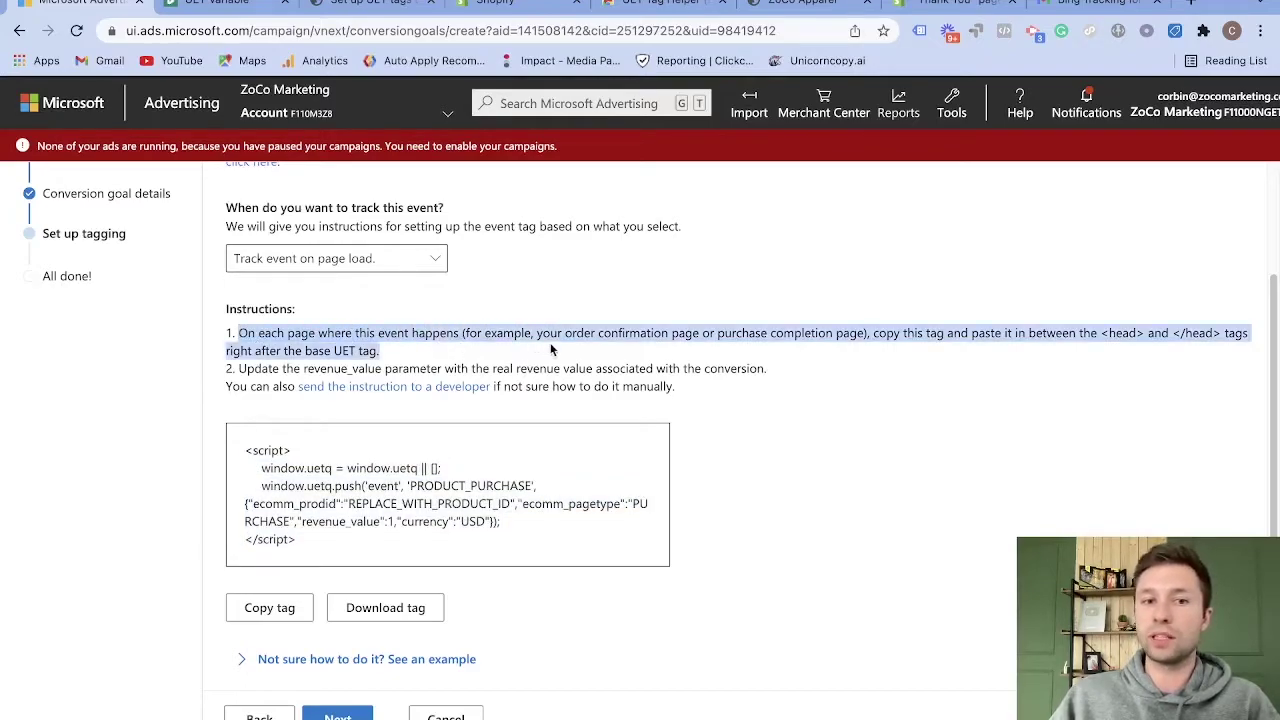
drag(551, 348, 953, 352)
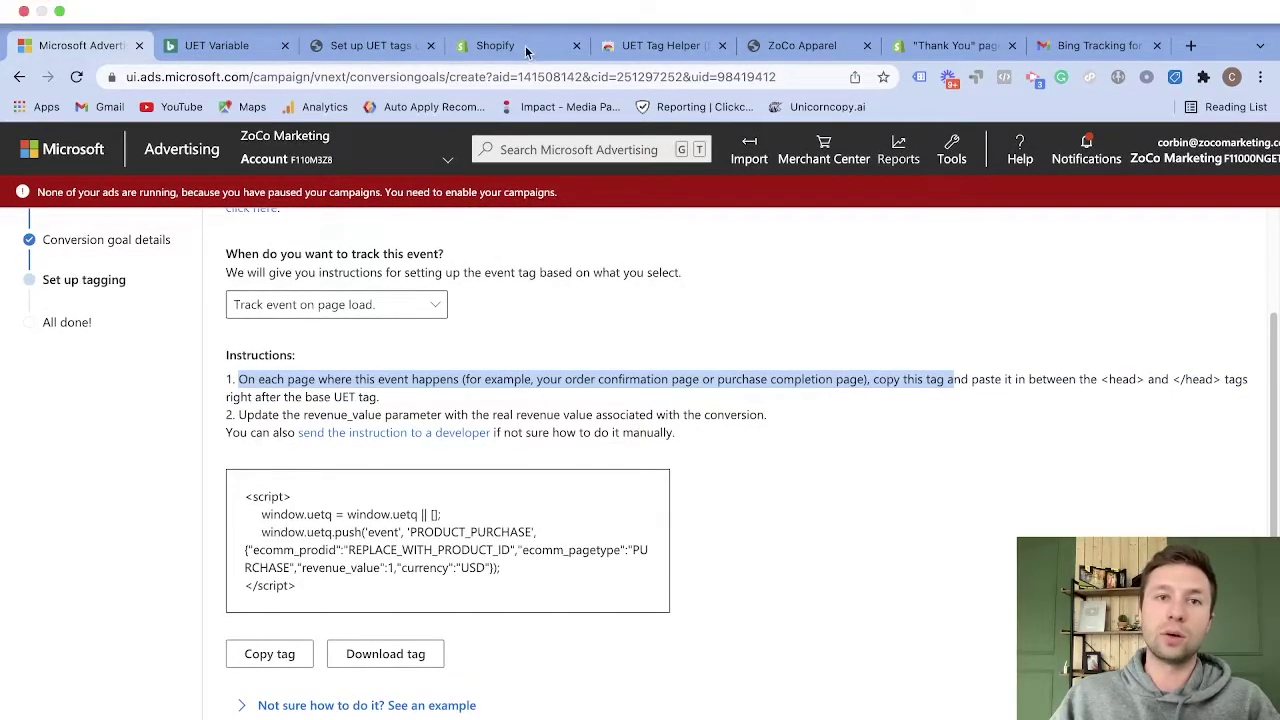
Paste the PRODUCT_PURCHASE event snippet below the UET base tag in Order status scripts and save
click(515, 3)
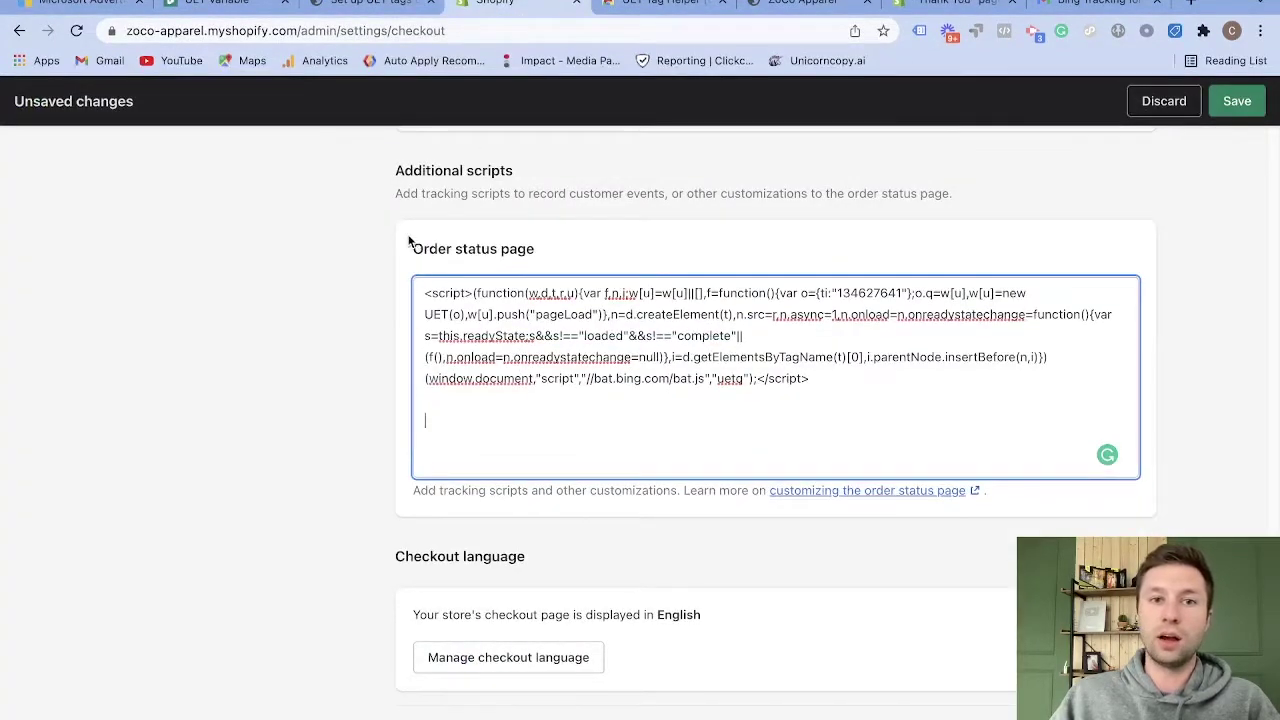
drag(408, 242, 603, 263)
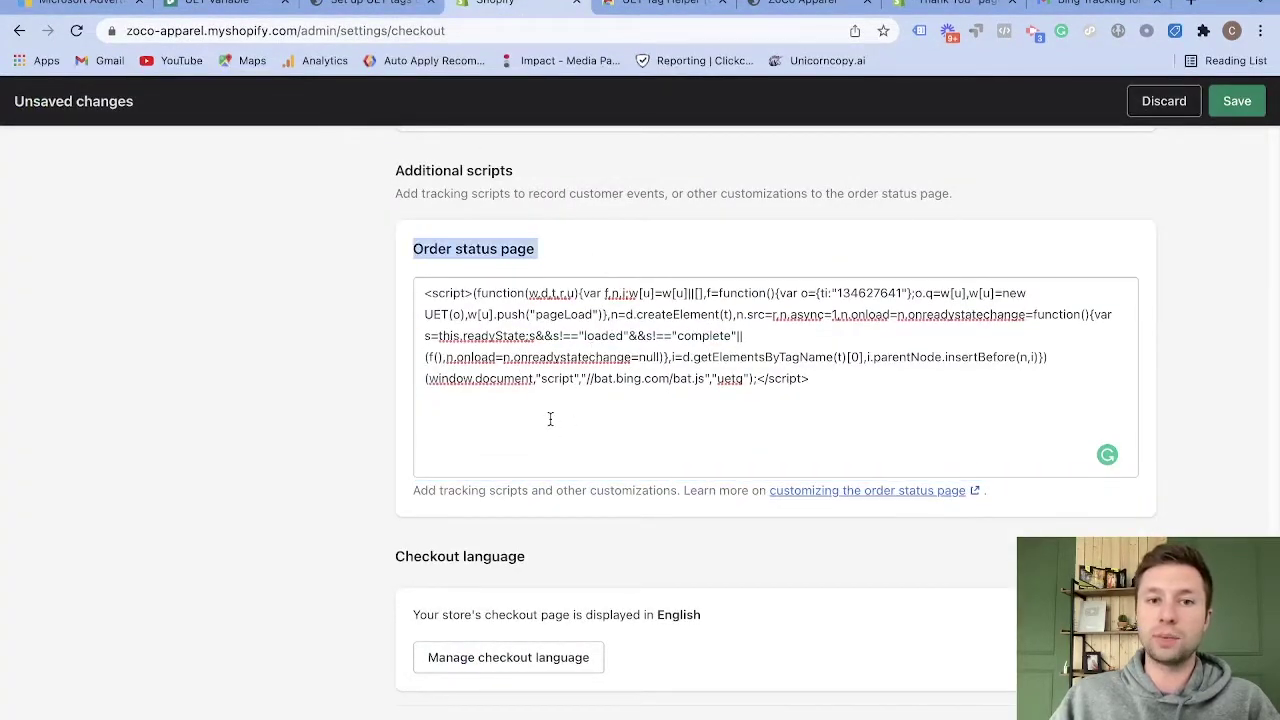
click(550, 419)
key(super+v)
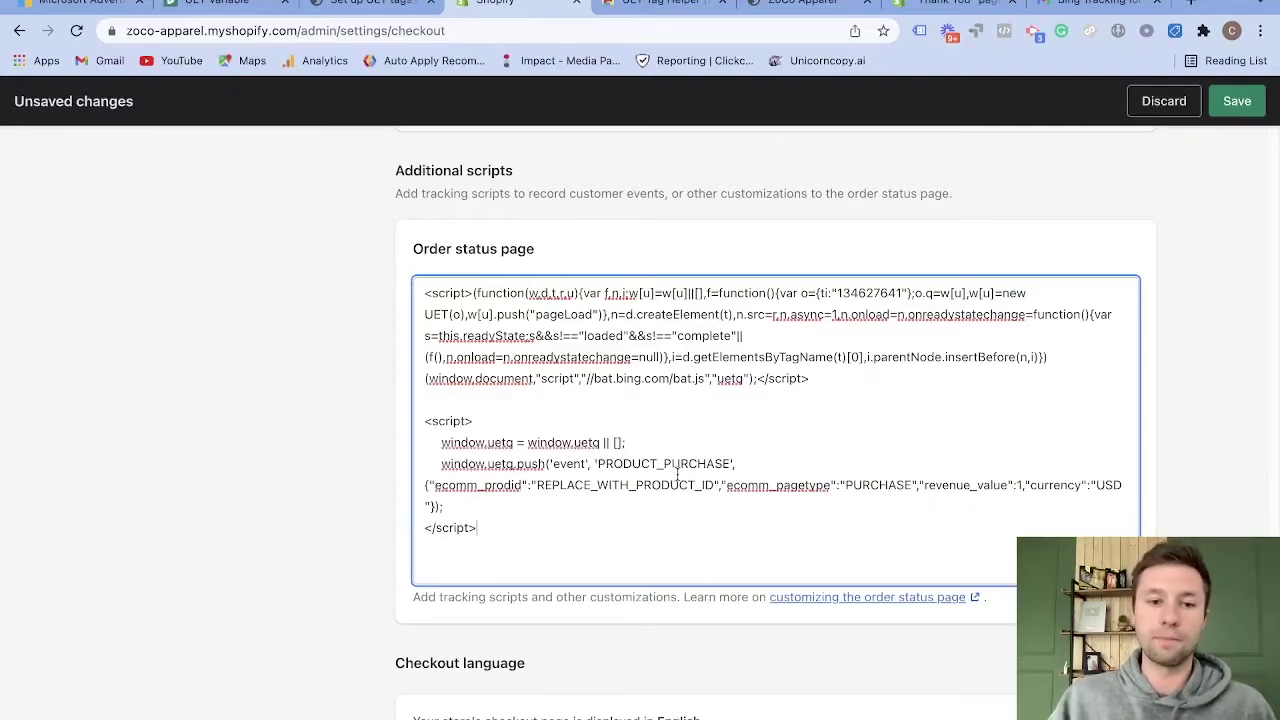
scroll(660, 465, down, 2)
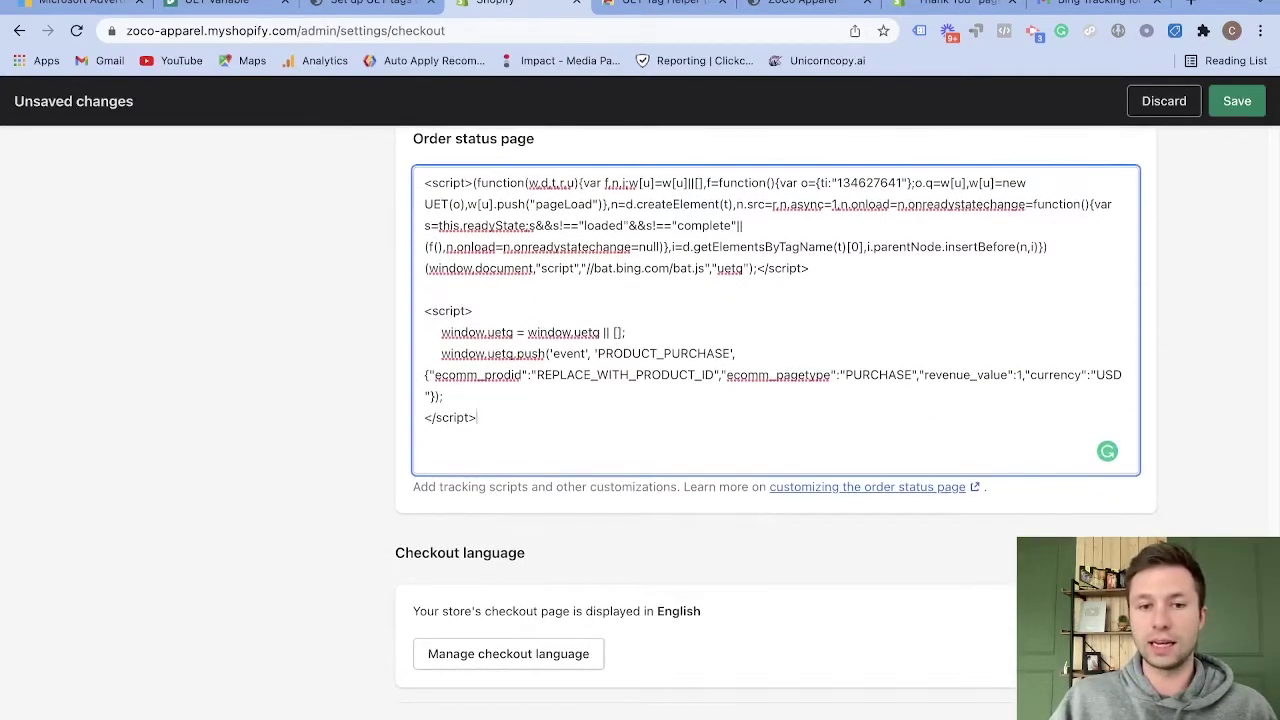
key(super+s)
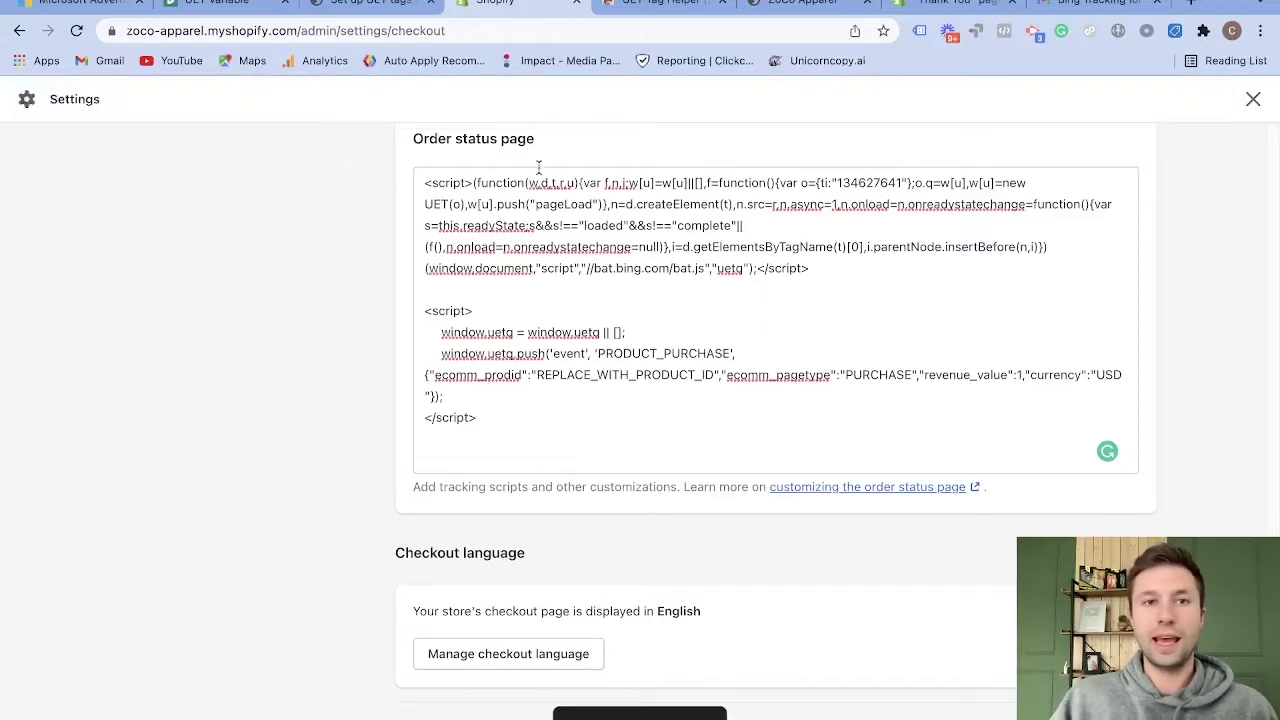
scroll(366, 175, up, 2)
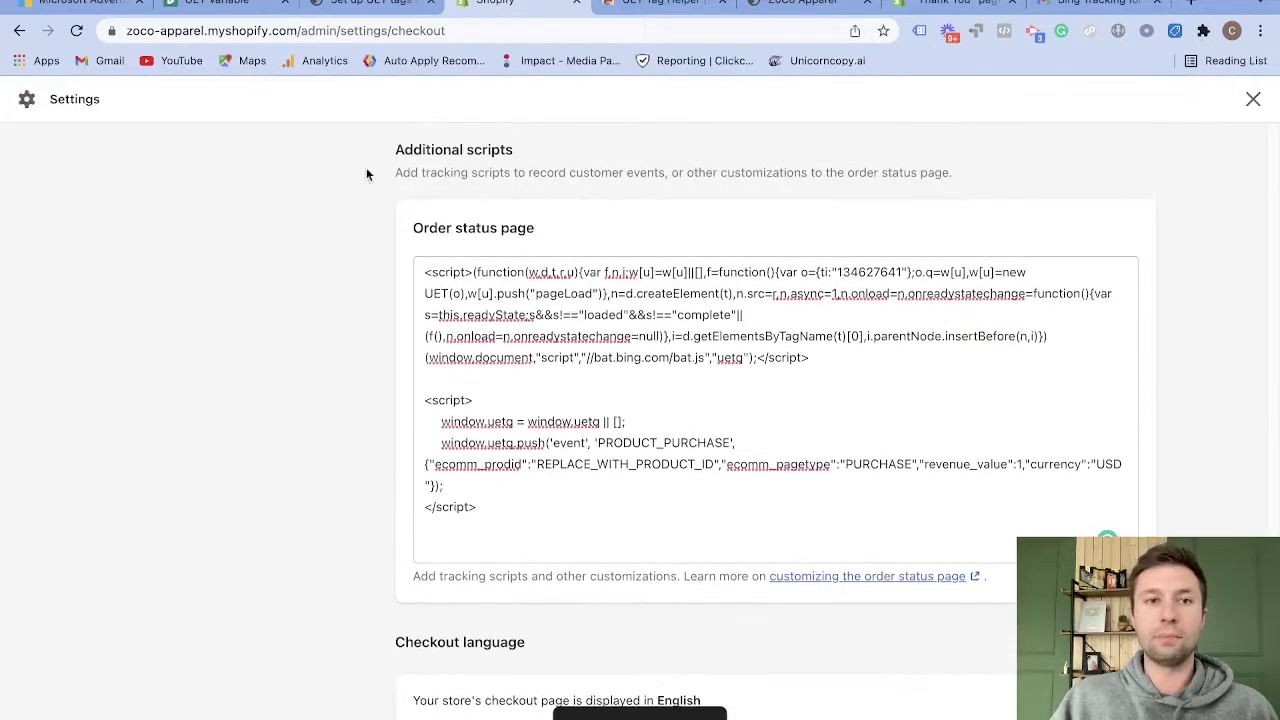
click(365, 5)
Finish the goal's tagging step to reach All done, then confirm UET Tag Helper is installed
click(80, 5)
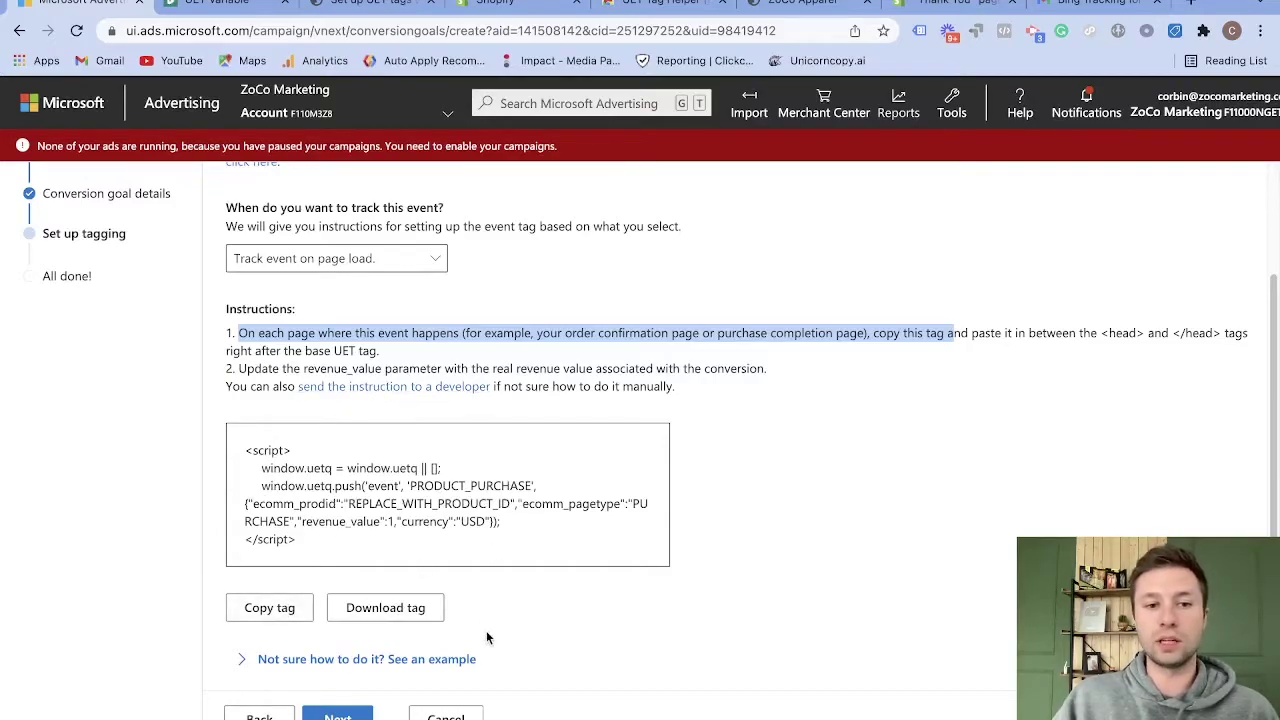
click(337, 716)
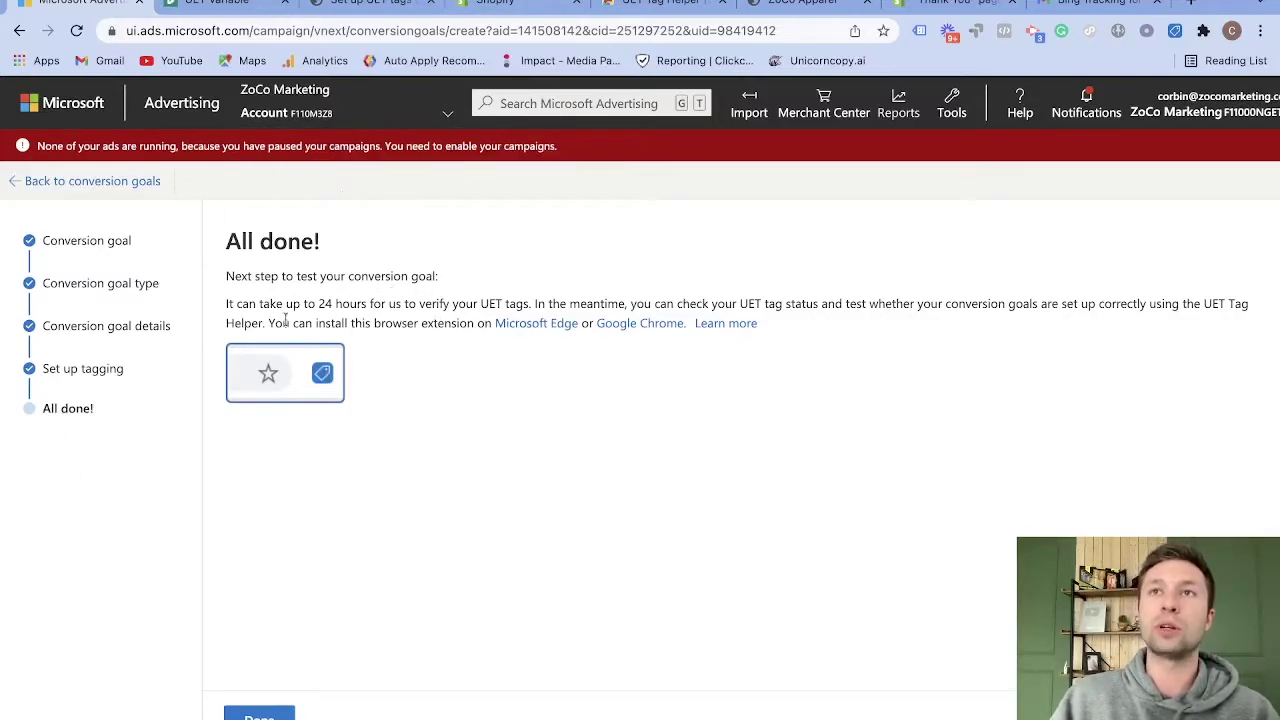
click(660, 3)
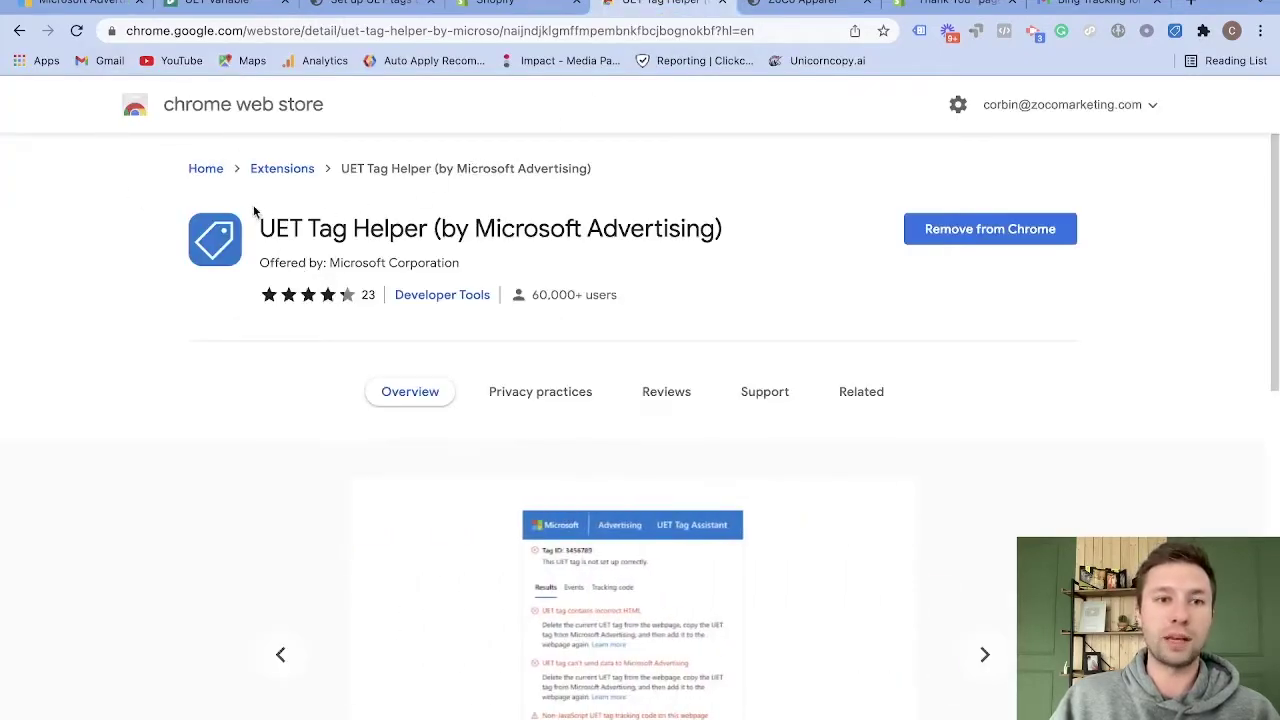
drag(261, 226, 682, 222)
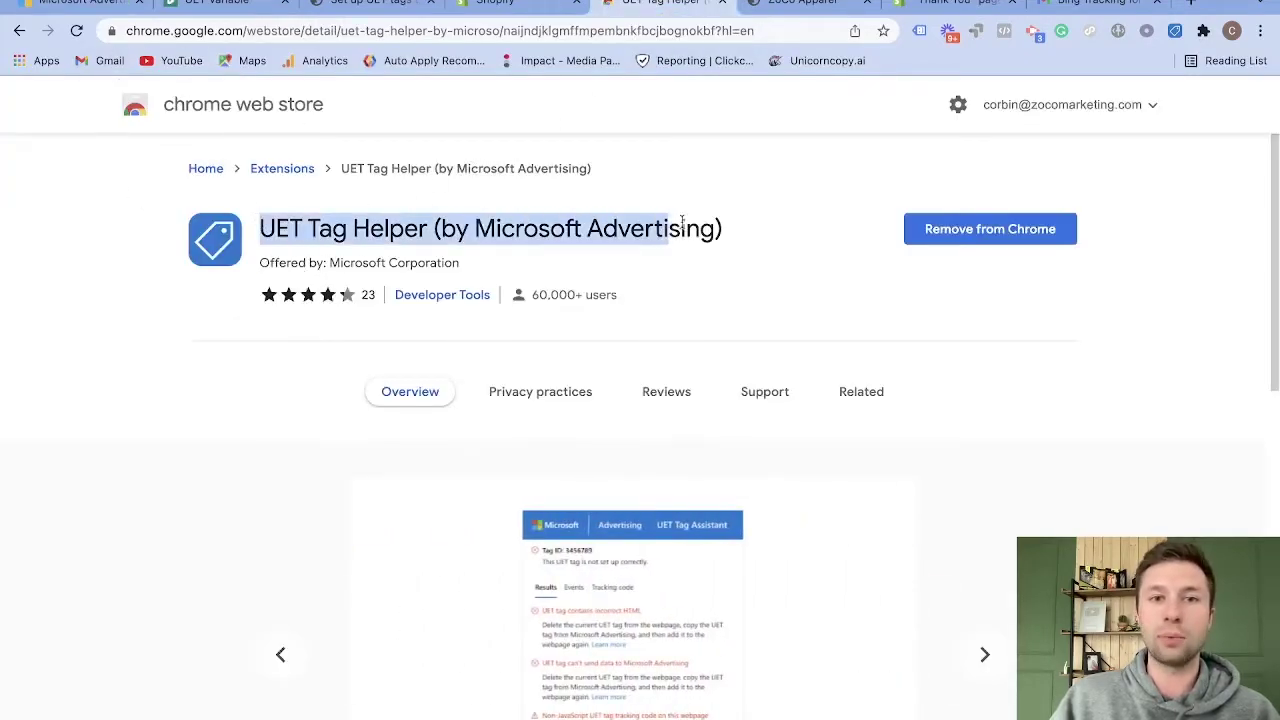
click(797, 243)
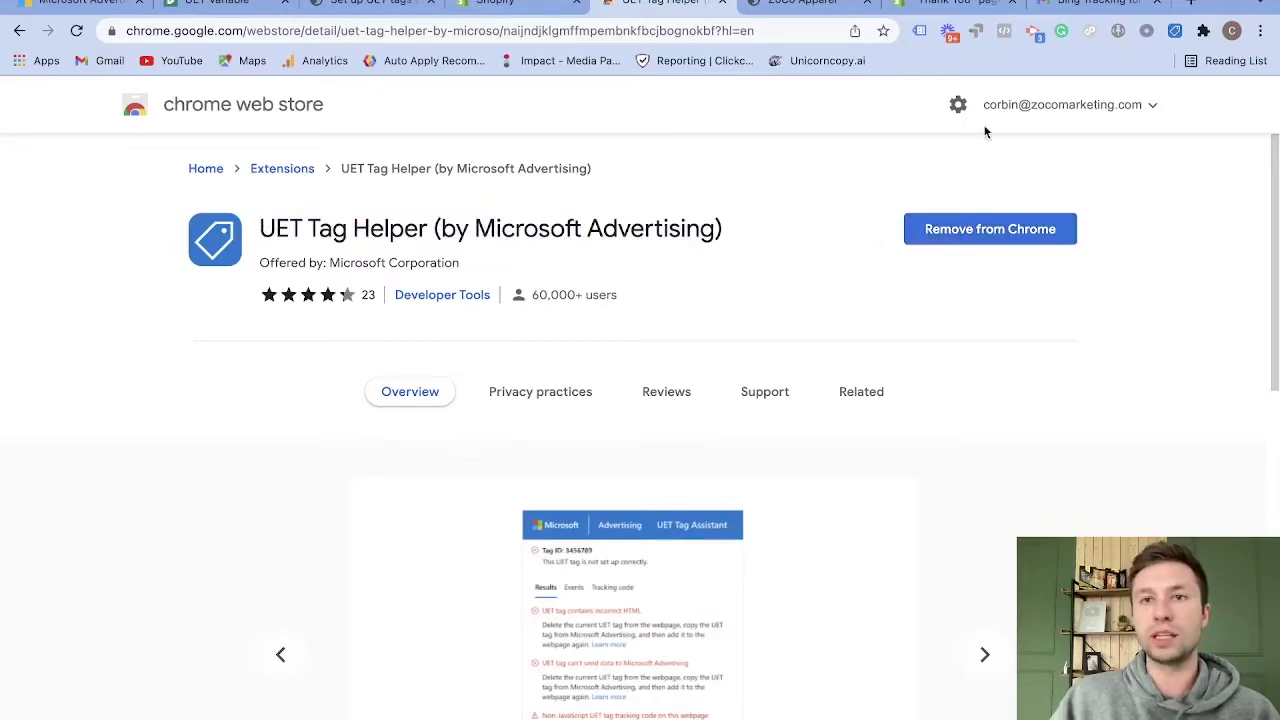
Open the ZoCo Apparel storefront and bring up the UET Tag Helper panel
click(800, 3)
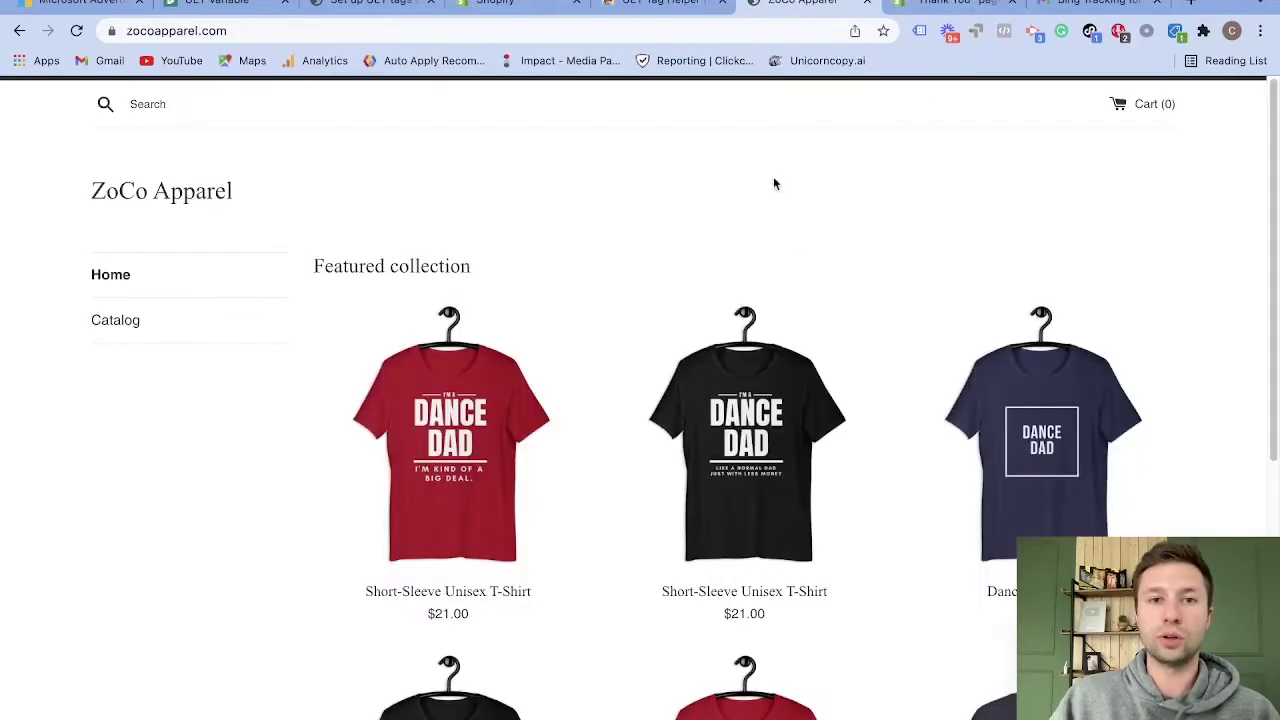
scroll(530, 195, down, 1)
scroll(1070, 170, up, 1)
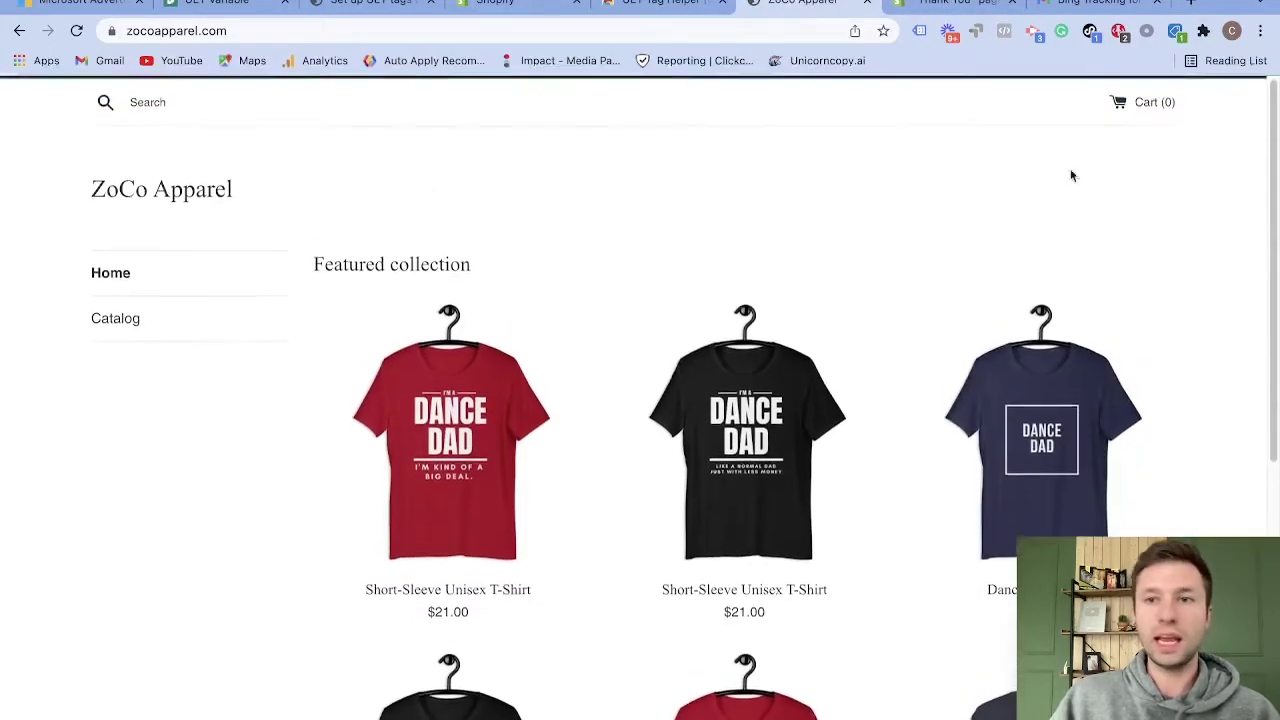
click(1177, 32)
click(822, 510)
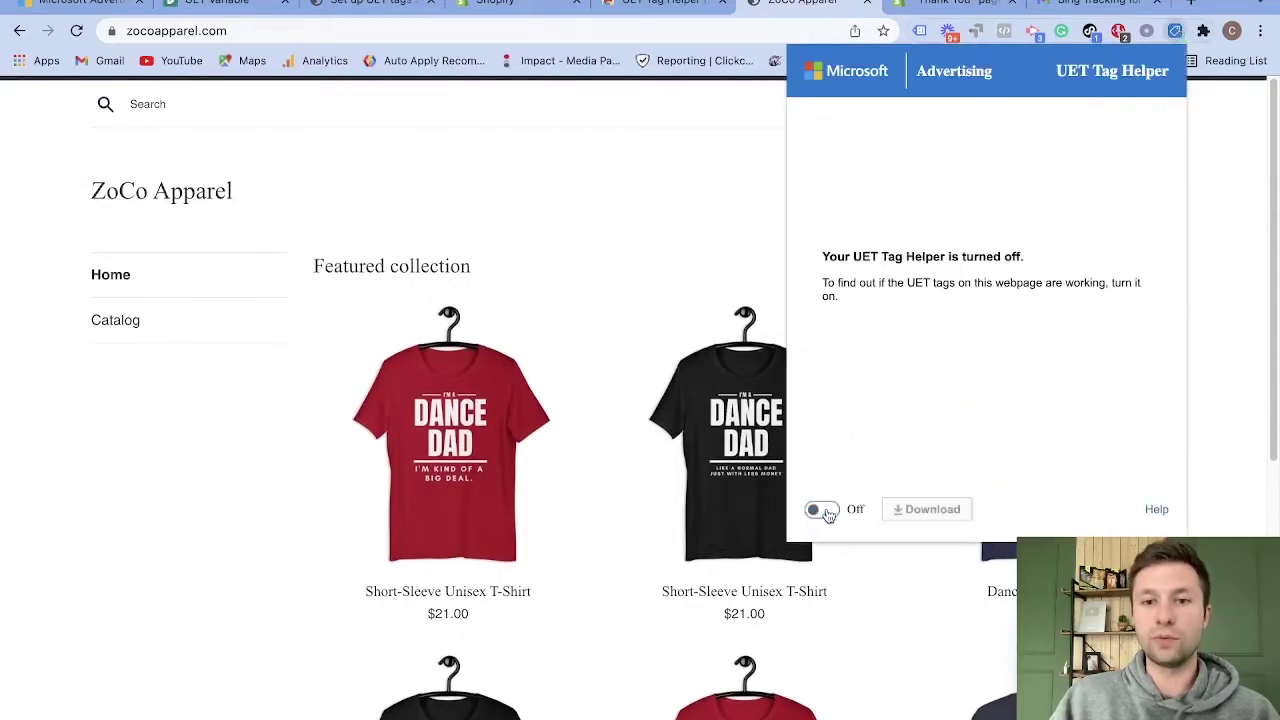
click(700, 188)
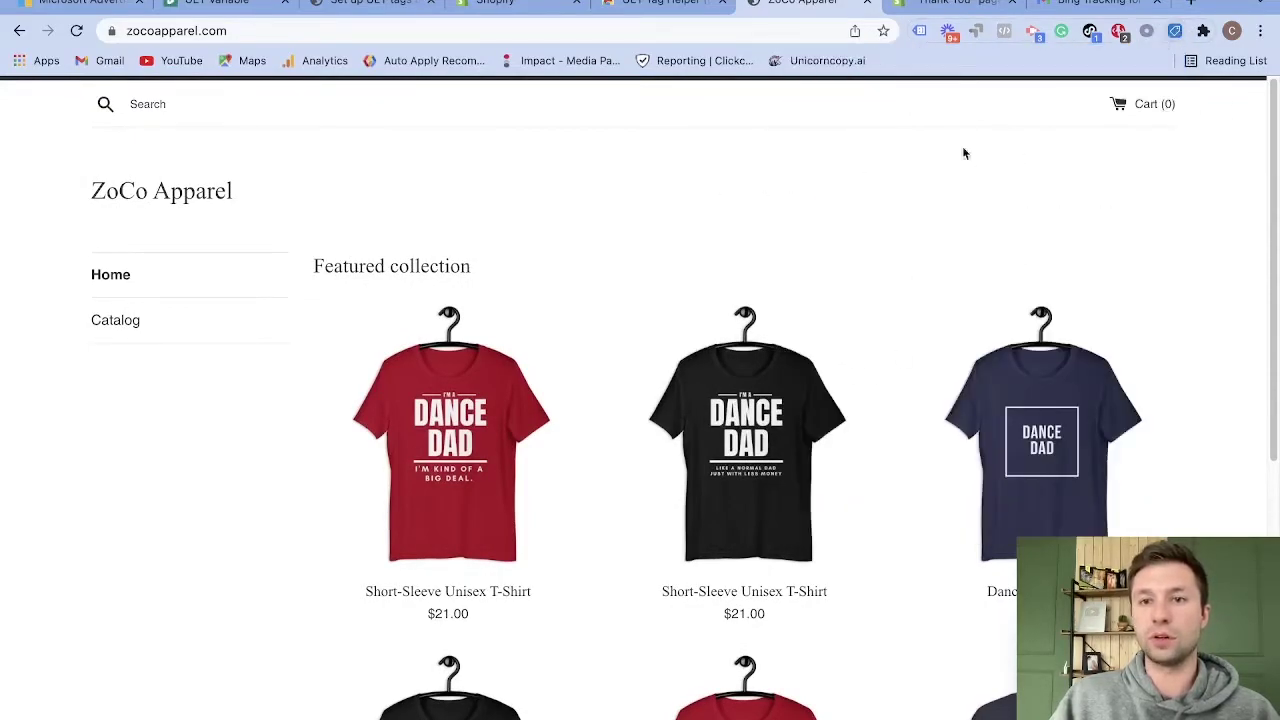
click(1177, 32)
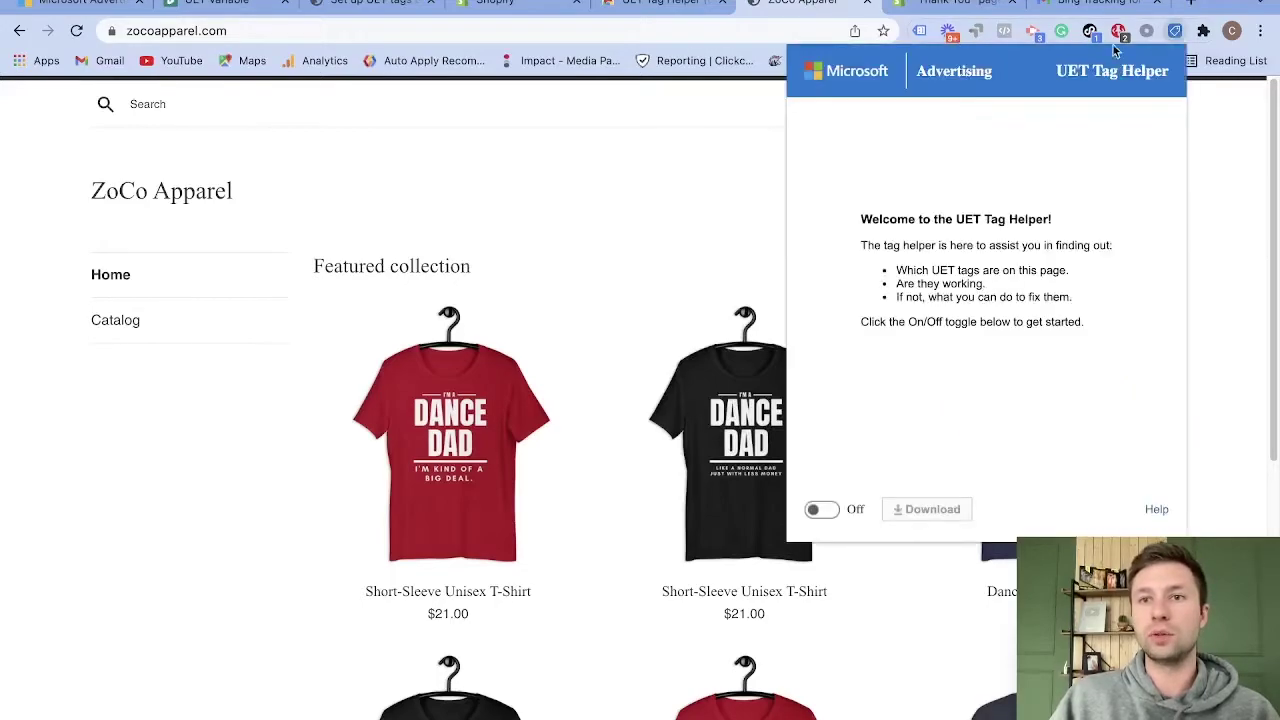
Pin UET Tag Helper to the browser toolbar from the Extensions menu
click(1203, 31)
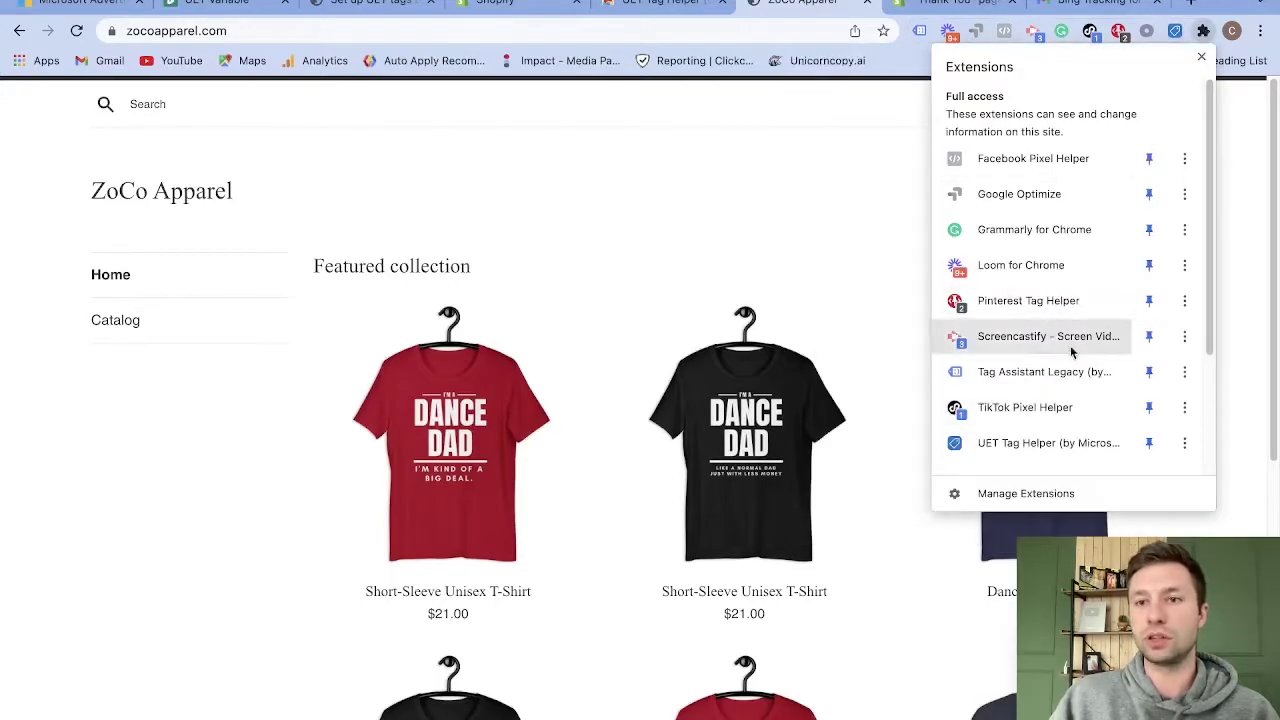
scroll(1114, 401, down, 1)
click(1150, 380)
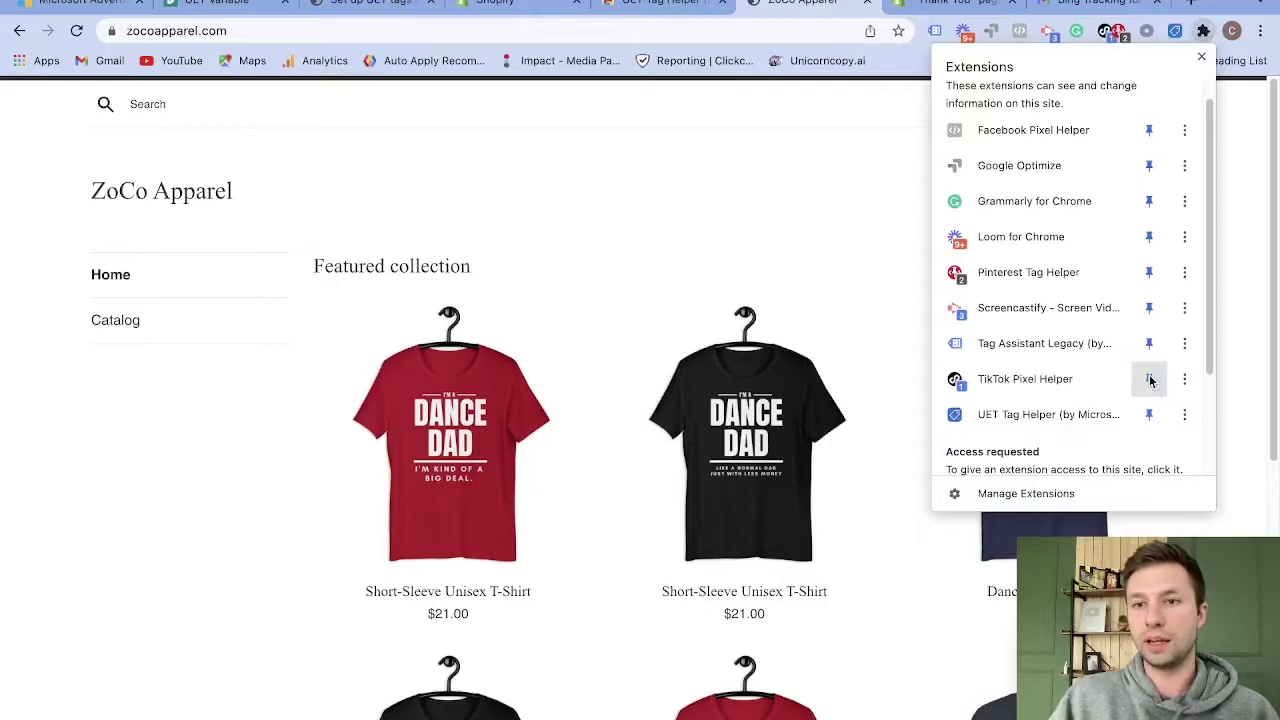
click(1151, 416)
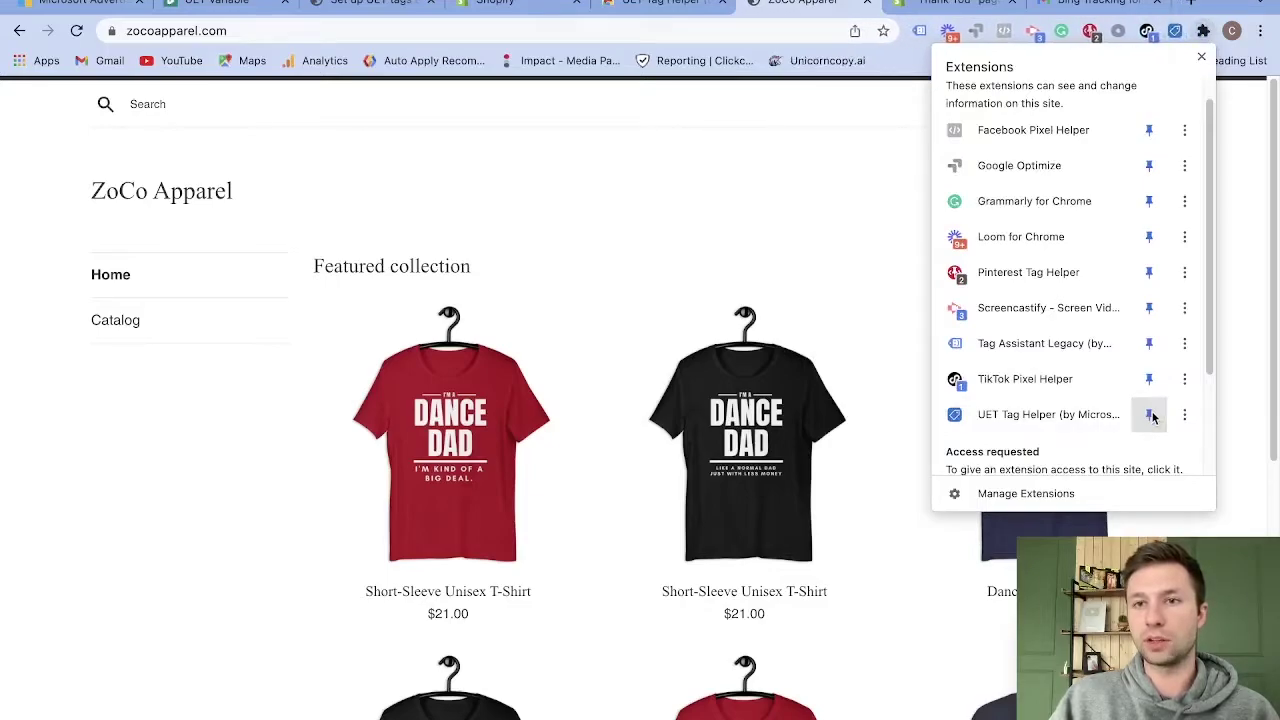
click(1151, 416)
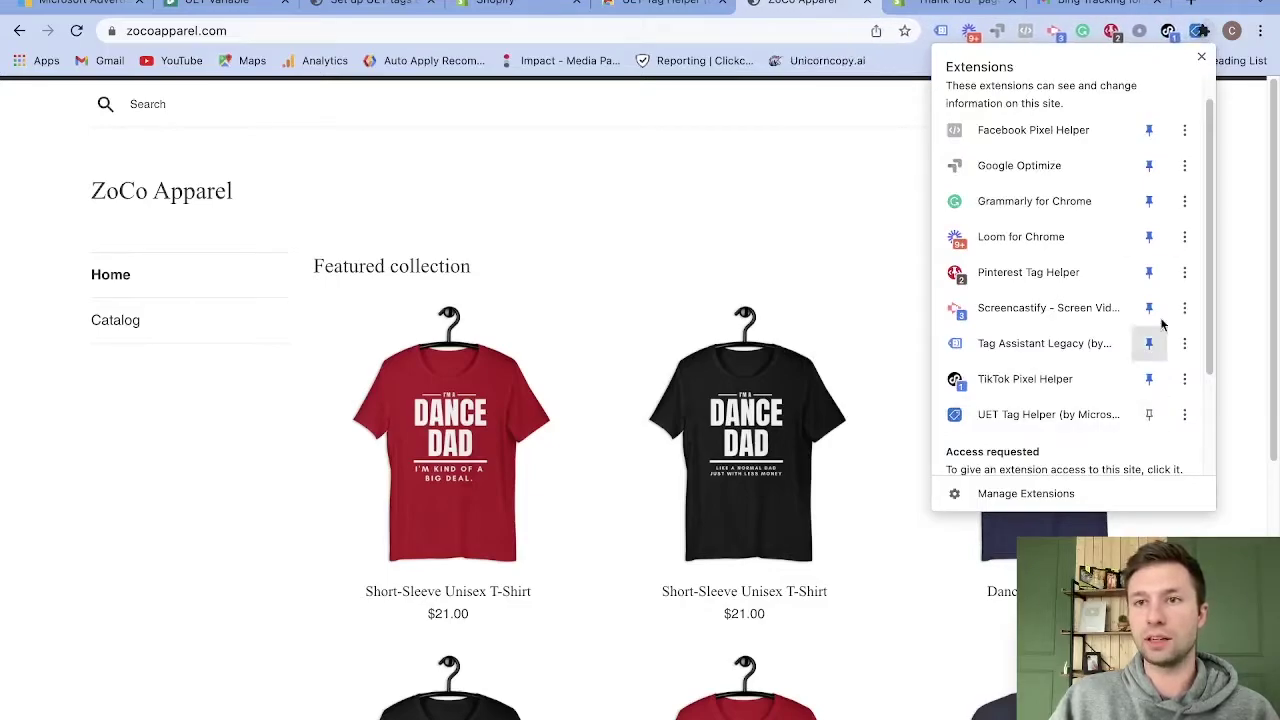
click(1151, 416)
click(920, 169)
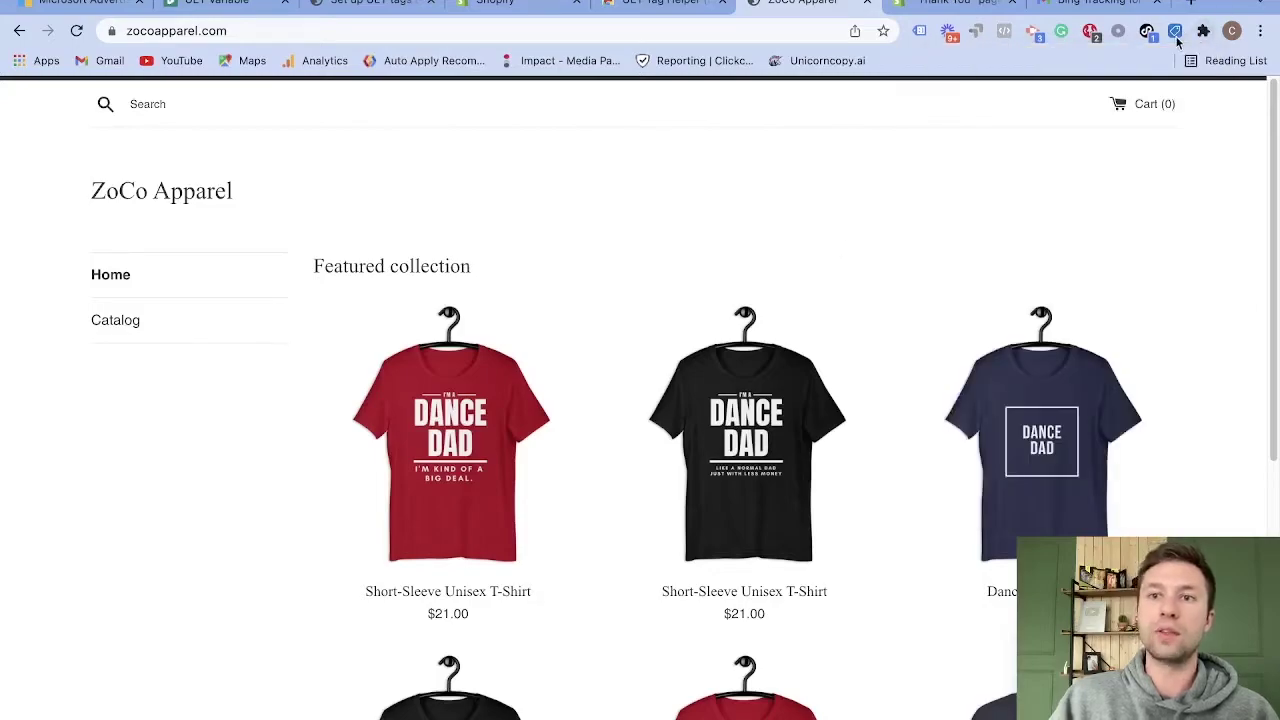
Turn UET Tag Helper on, reload the storefront, and confirm tag 134627641 fires a page load event
click(1175, 31)
click(815, 510)
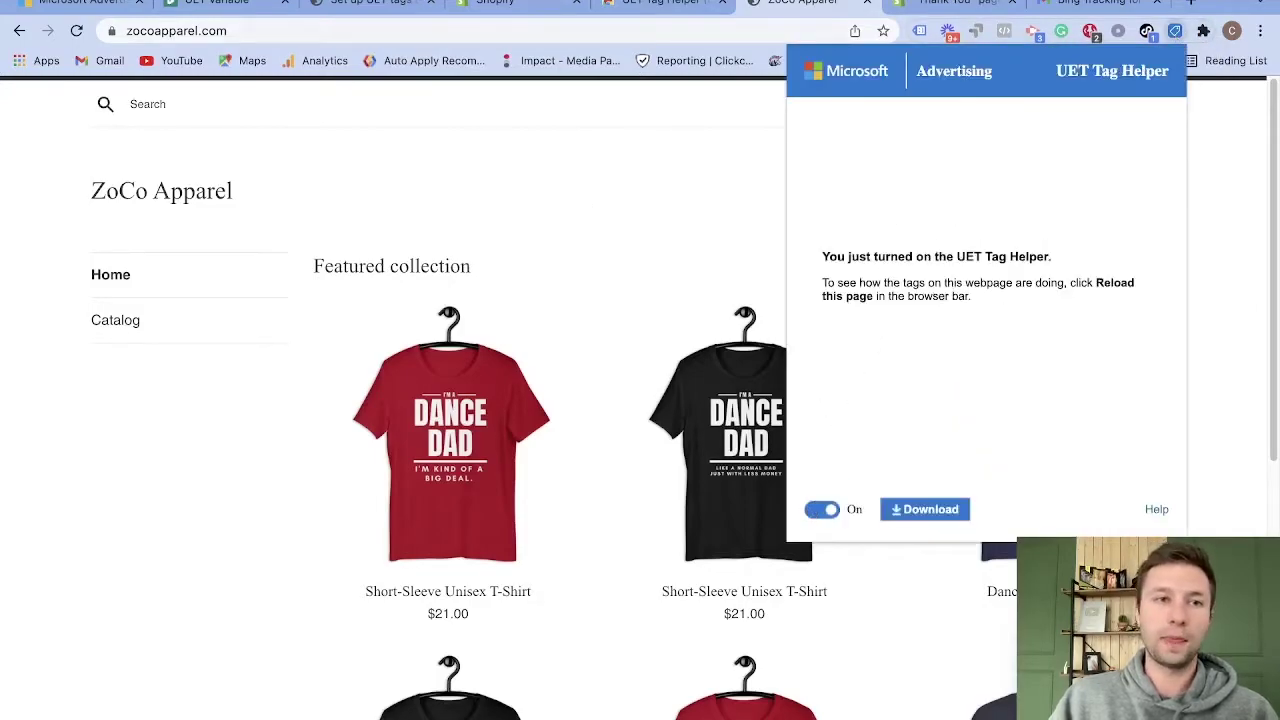
click(76, 31)
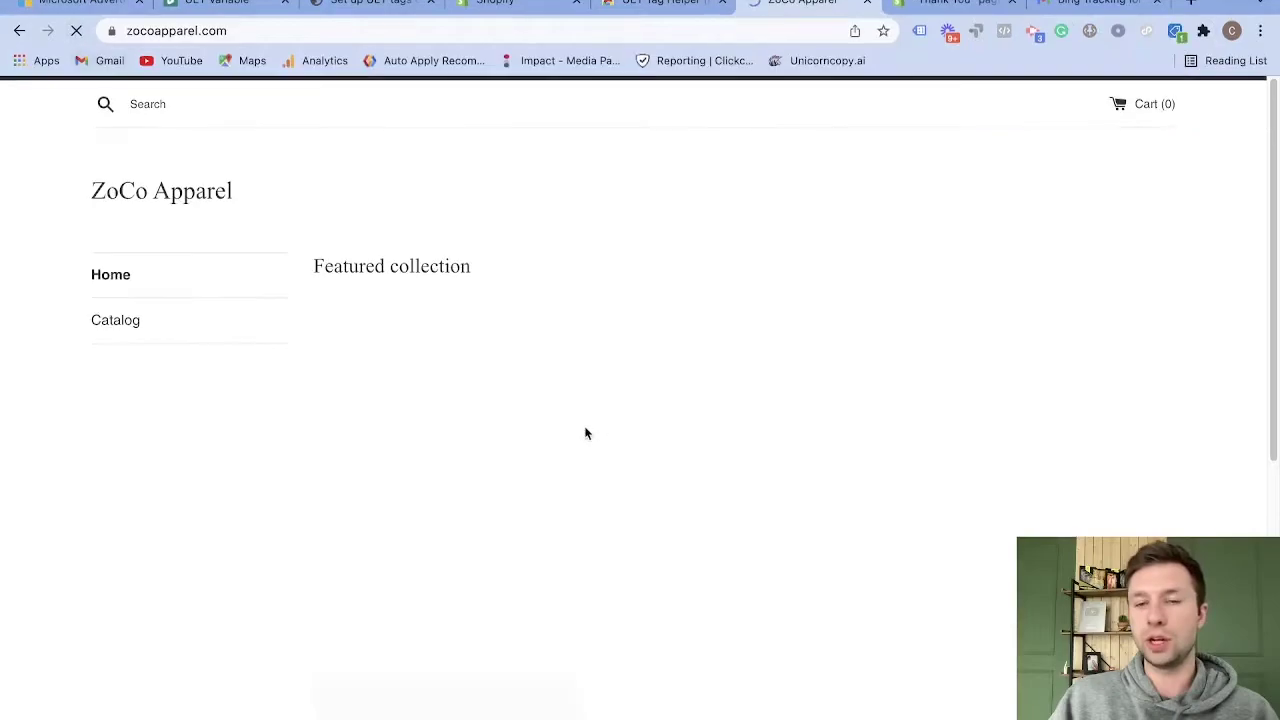
click(1176, 32)
drag(812, 204, 966, 346)
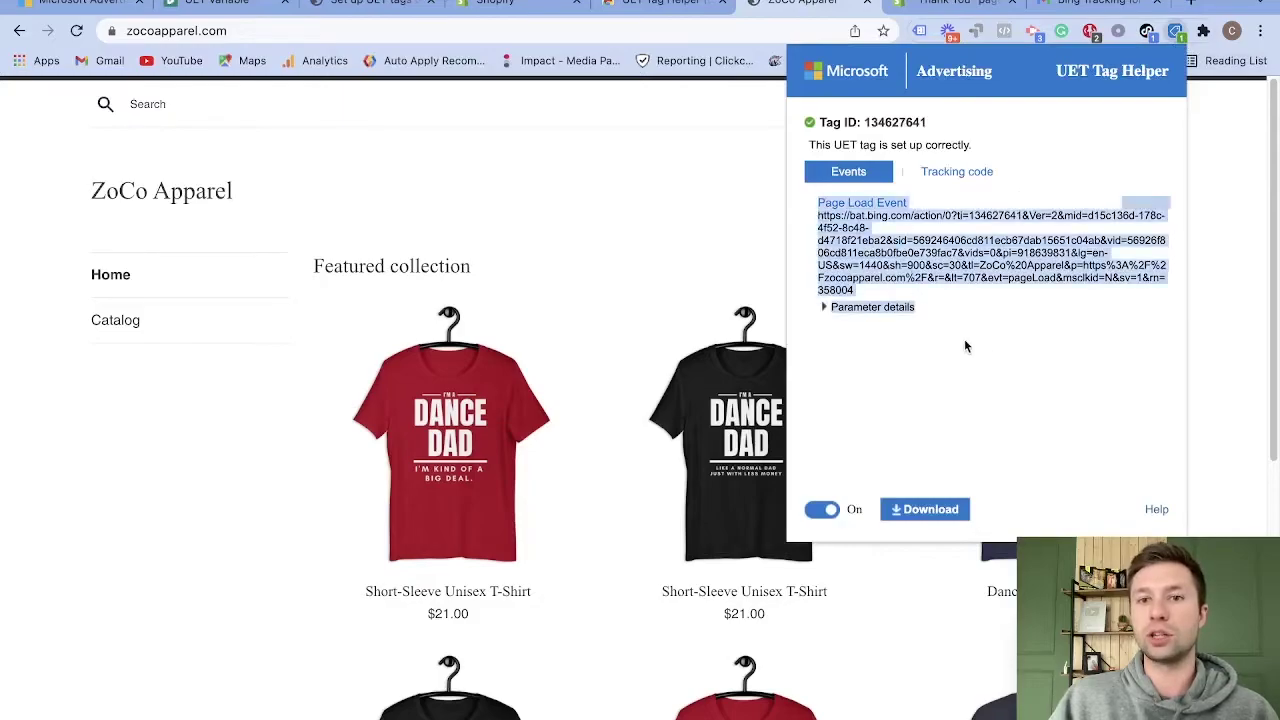
click(689, 195)
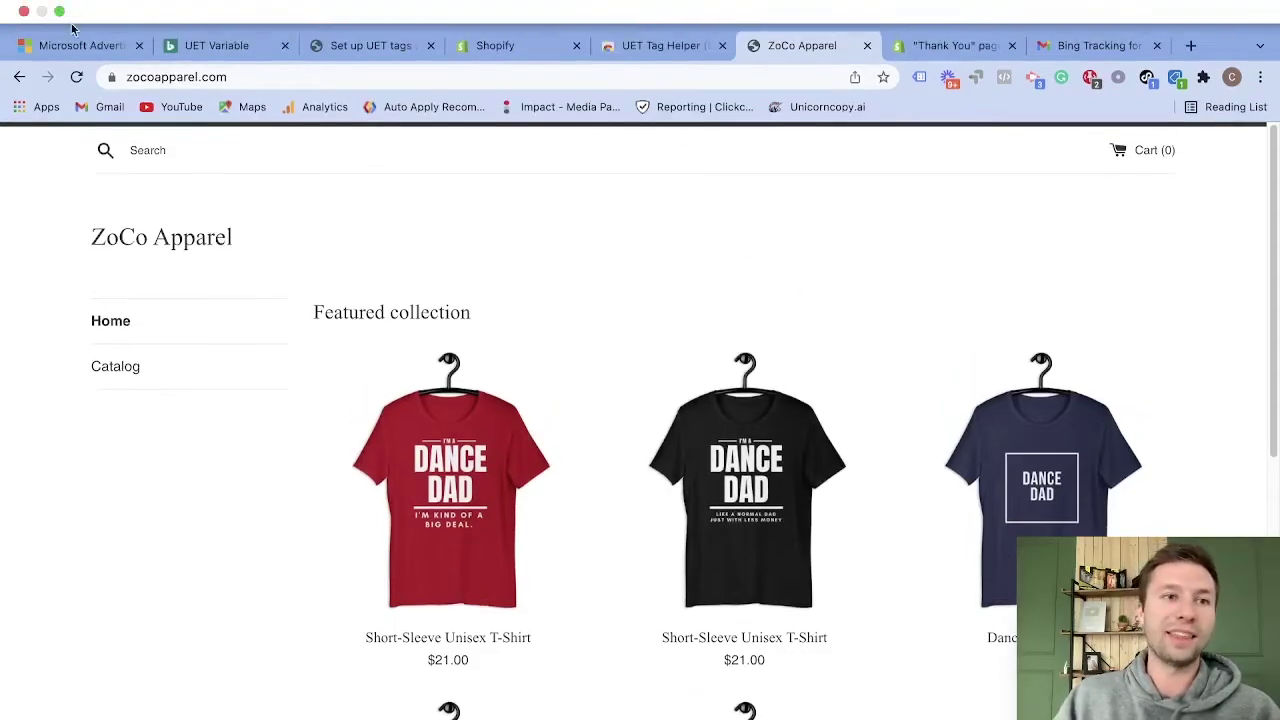
Return to the Microsoft Advertising tab showing the new goal's All done page
click(75, 45)
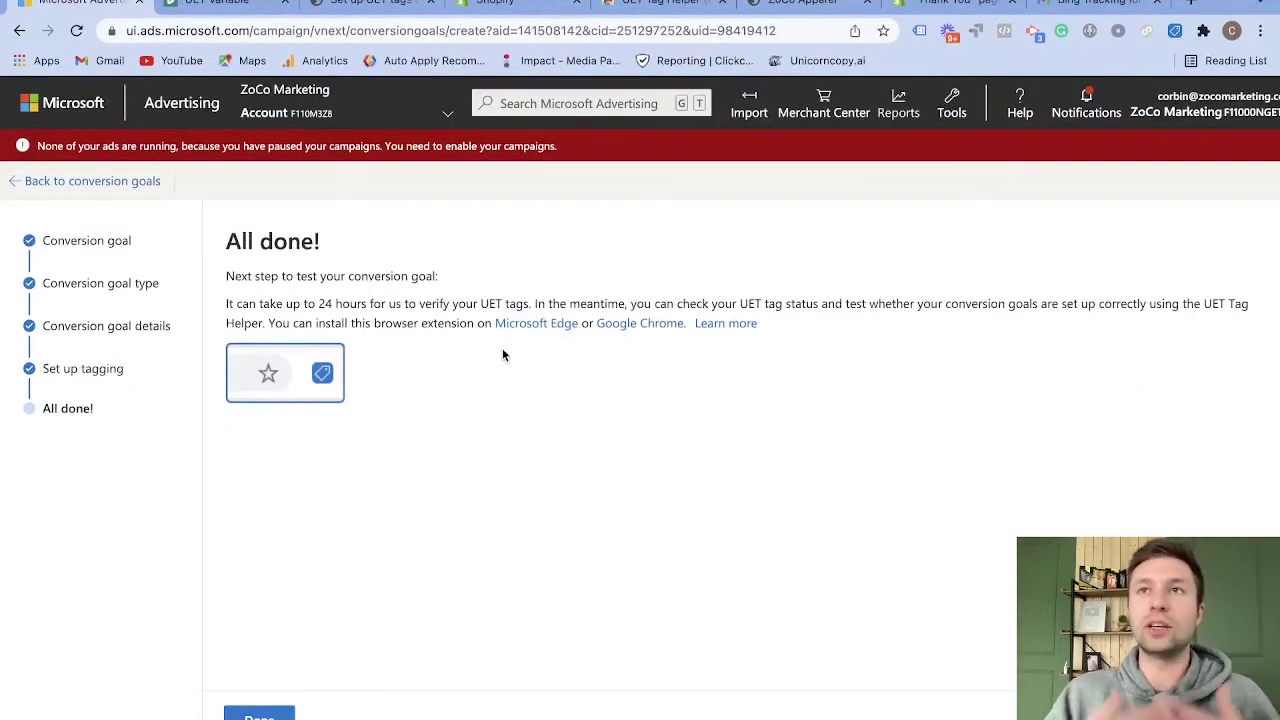